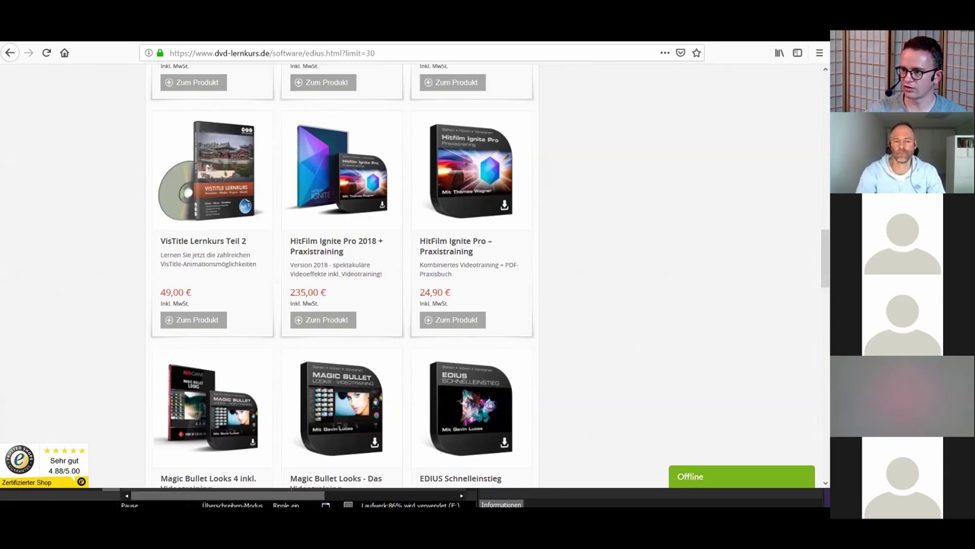
Switch to File Explorer's EDIUS Training-Inhalte folder and enlarge its window to cover the browser.
{"action": "key", "text": "alt+Tab"}
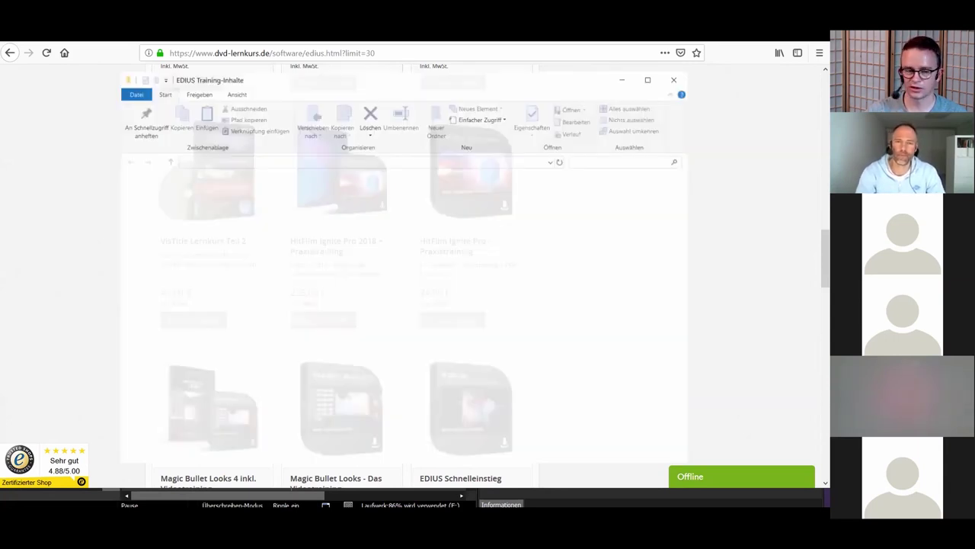
{"action": "left_click_drag", "start_coordinate": [387, 87], "coordinate": [269, 58]}
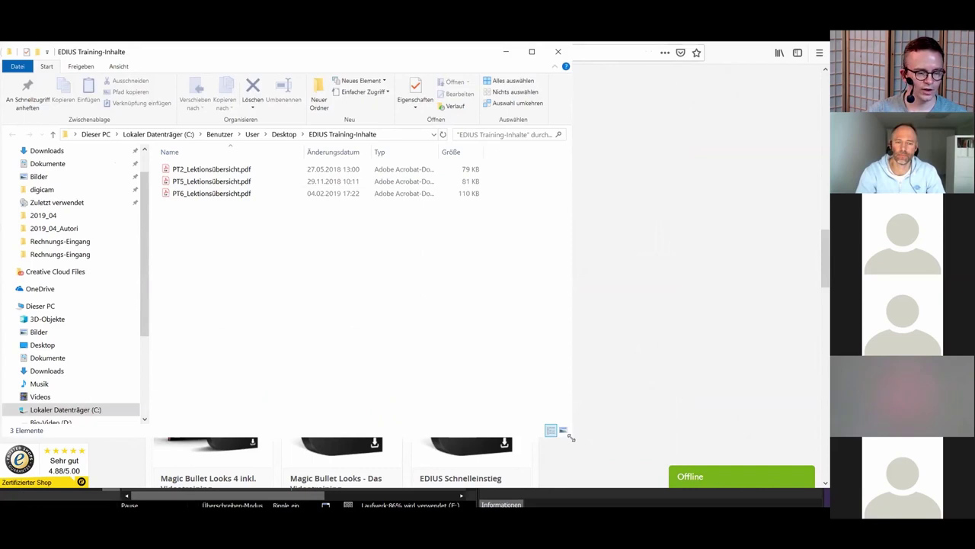
{"action": "left_click_drag", "start_coordinate": [570, 437], "coordinate": [822, 501]}
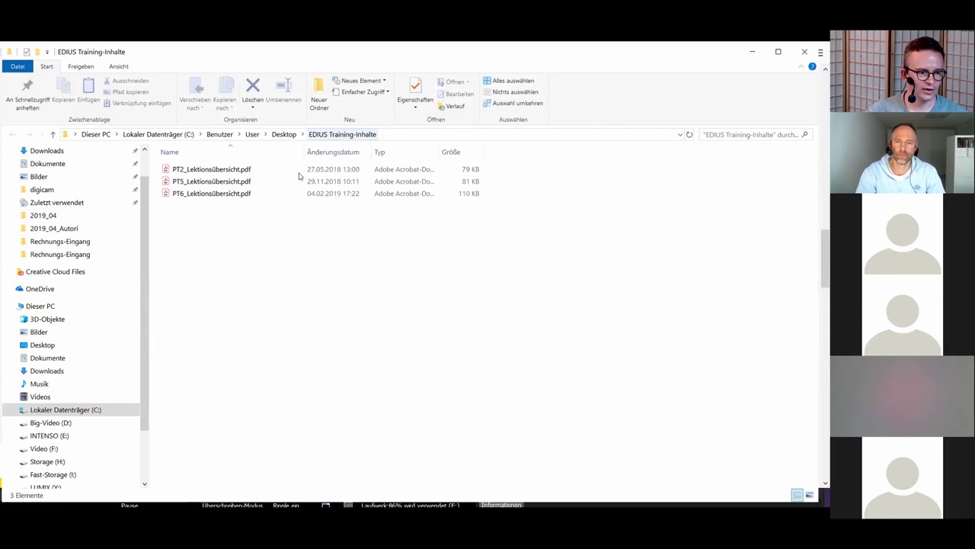
Open PT2_Lektionsübersicht.pdf from the training folder with Adobe Acrobat Reader DC.
{"action": "left_click", "coordinate": [219, 172]}
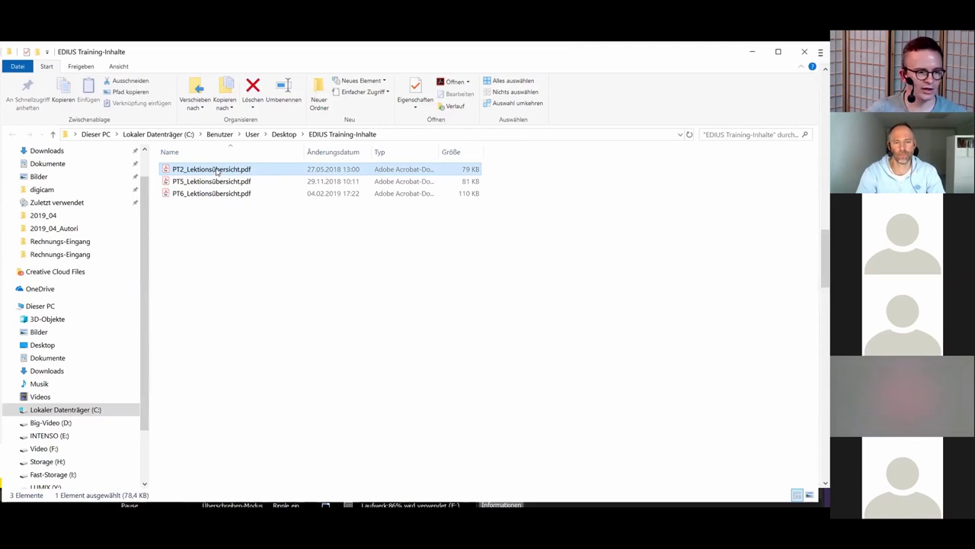
{"action": "right_click", "coordinate": [200, 173]}
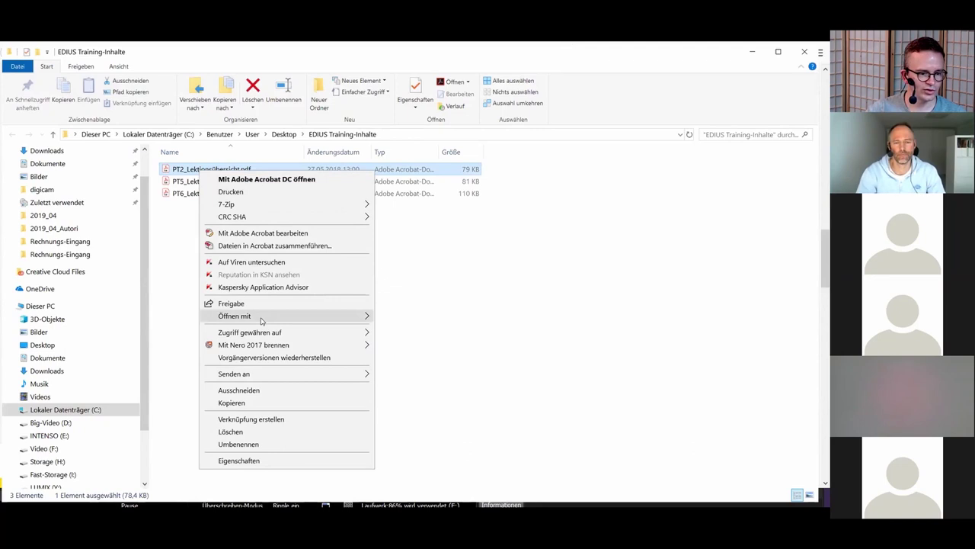
{"action": "mouse_move", "coordinate": [264, 321]}
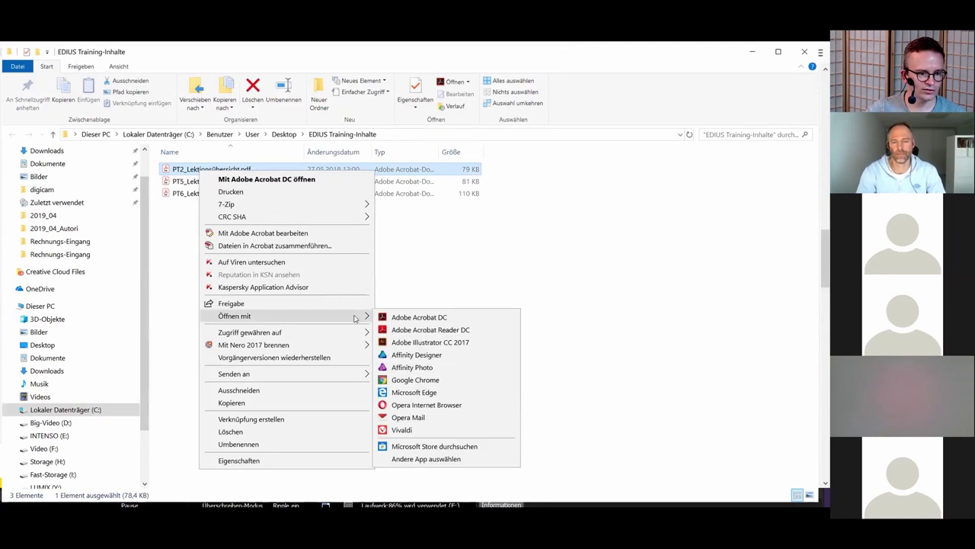
{"action": "left_click", "coordinate": [425, 332]}
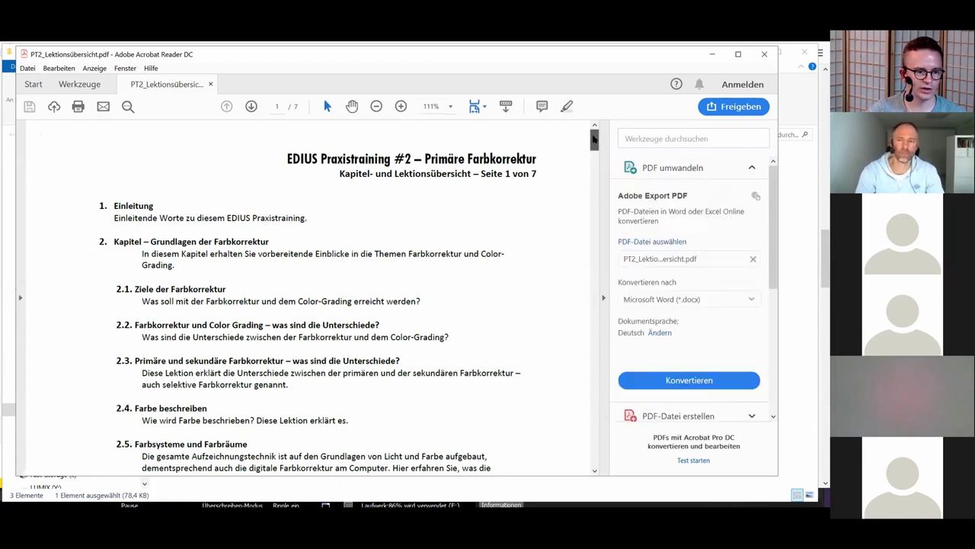
Look through the PT2 lesson overview from the first page to chapter 6 on page 4.
{"action": "mouse_move", "coordinate": [594, 138]}
{"action": "left_mouse_down"}
{"action": "mouse_move", "coordinate": [585, 453]}
{"action": "mouse_move", "coordinate": [590, 124]}
{"action": "left_mouse_up"}
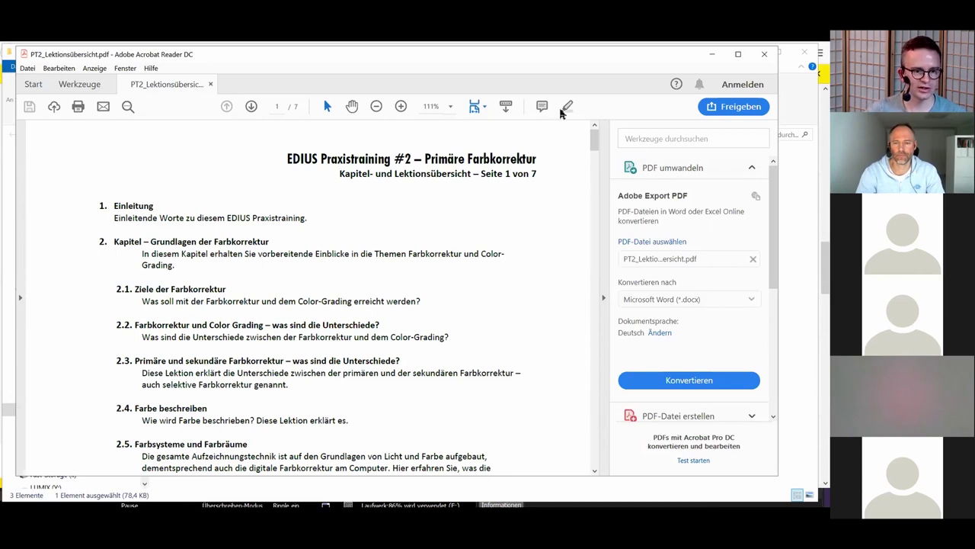
{"action": "left_click", "coordinate": [592, 200]}
{"action": "left_click_drag", "start_coordinate": [593, 200], "coordinate": [593, 302]}
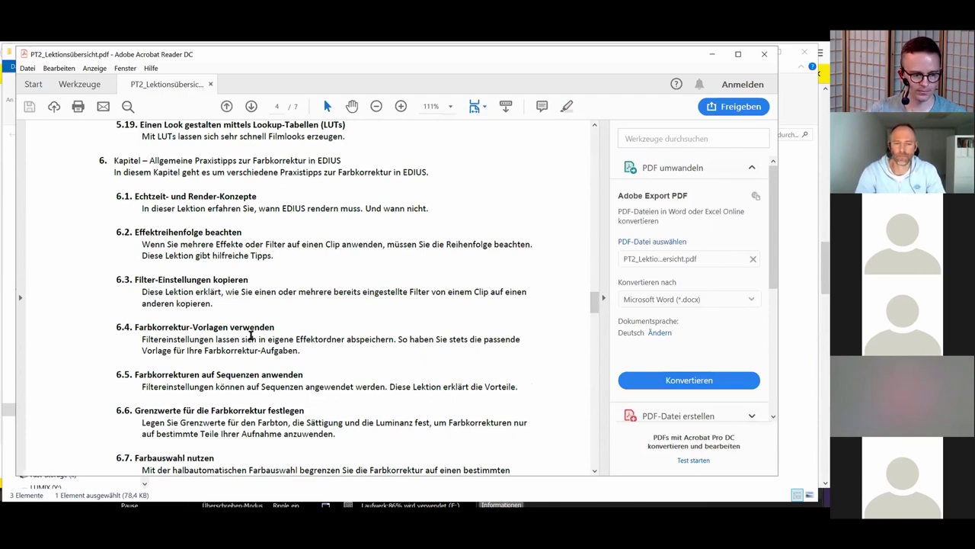
Minimise the PDF to view the lesson overview files in the folder, and return to the PT2 document.
{"action": "left_click", "coordinate": [714, 54]}
{"action": "left_click", "coordinate": [322, 293]}
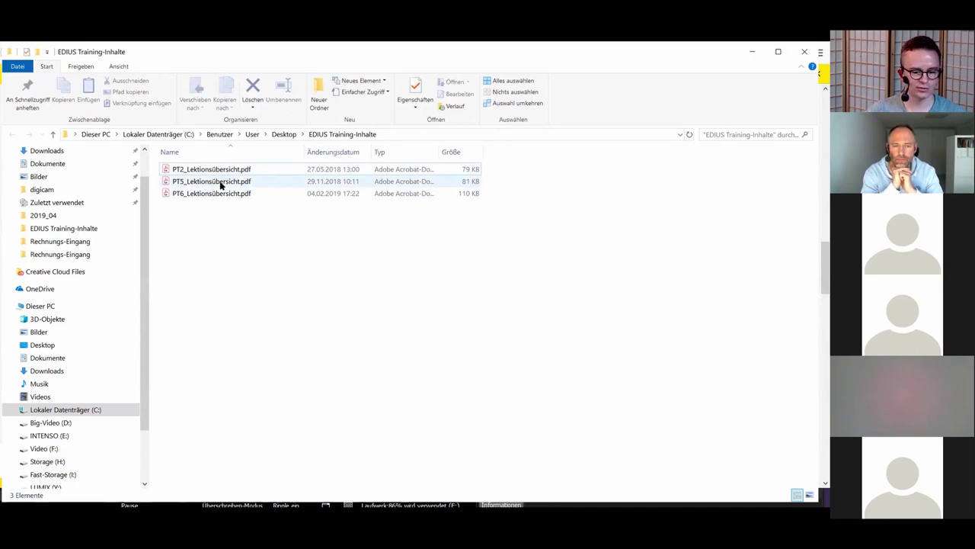
{"action": "key", "text": "Return"}
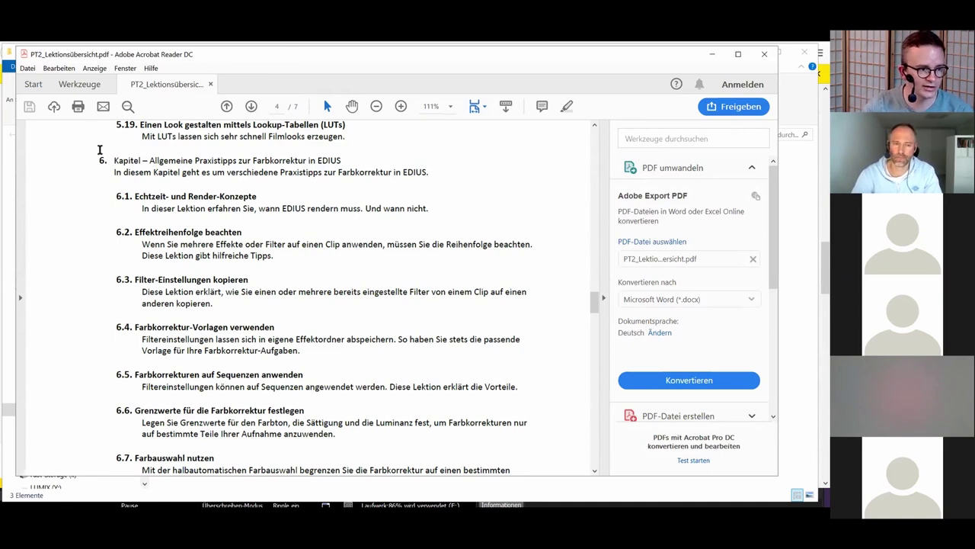
Open the advanced search and set its scope to all PDF documents in the EDIUS Training-Inhalte folder.
{"action": "left_click", "coordinate": [60, 68]}
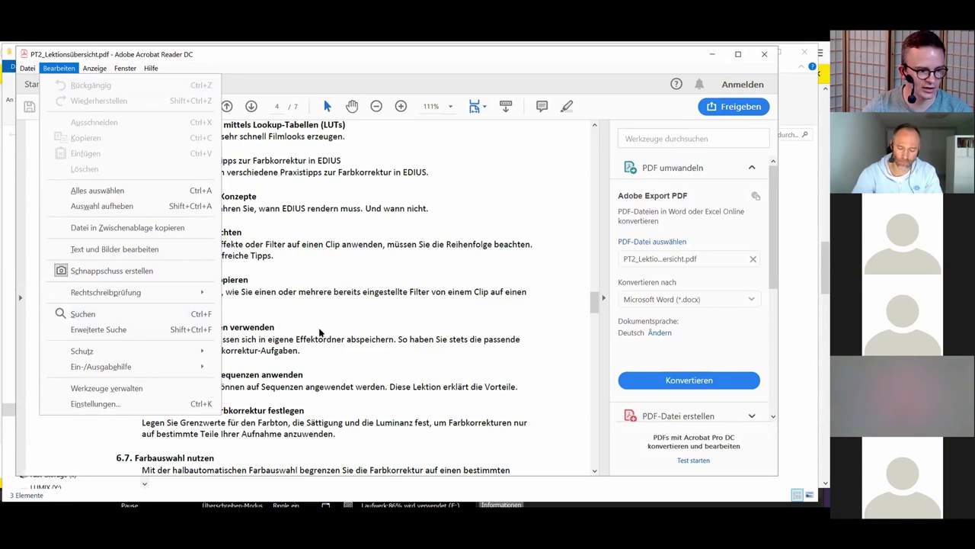
{"action": "left_click", "coordinate": [88, 333]}
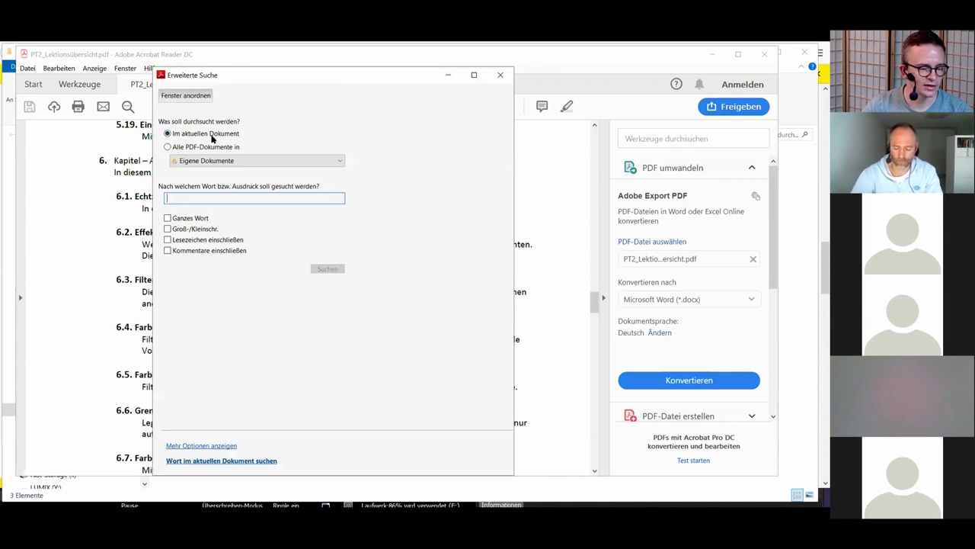
{"action": "left_click", "coordinate": [175, 149]}
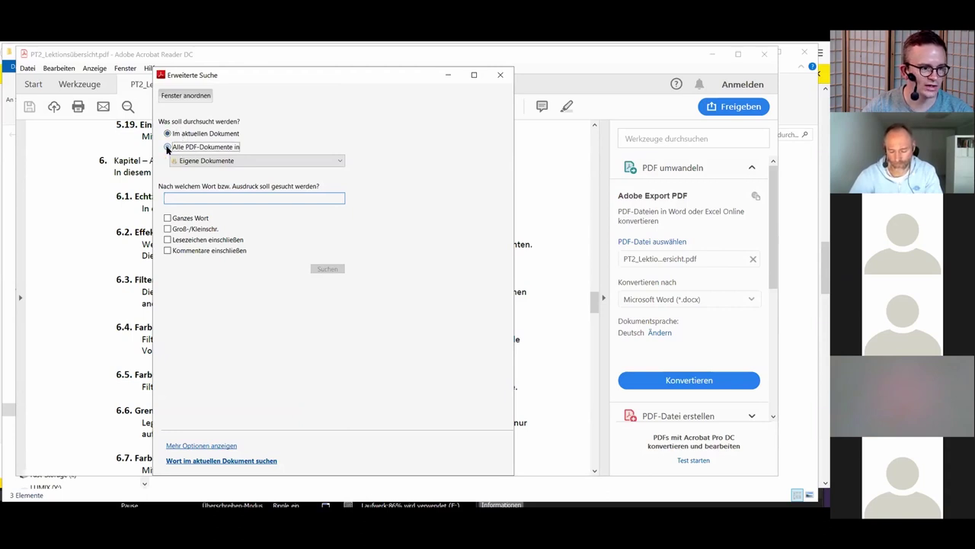
{"action": "left_click", "coordinate": [337, 163]}
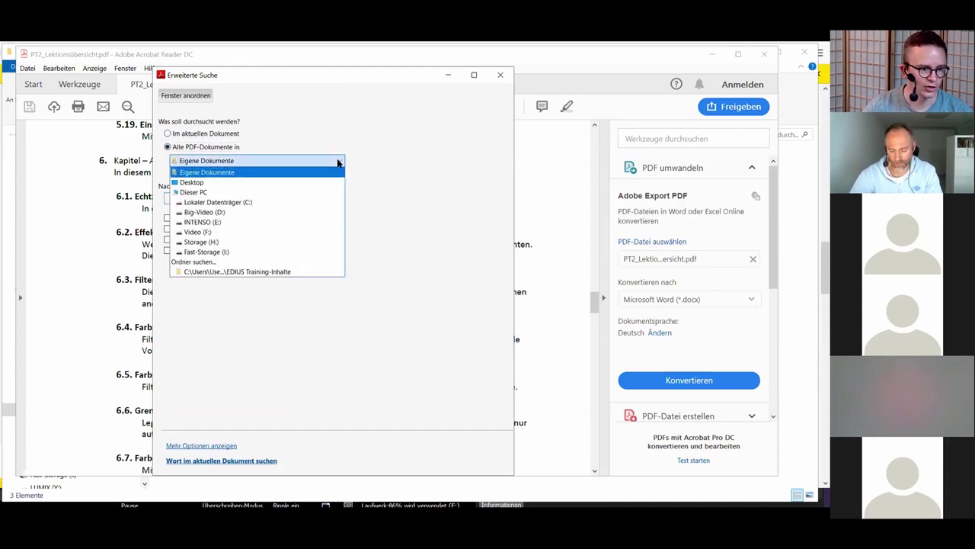
{"action": "left_click", "coordinate": [227, 272]}
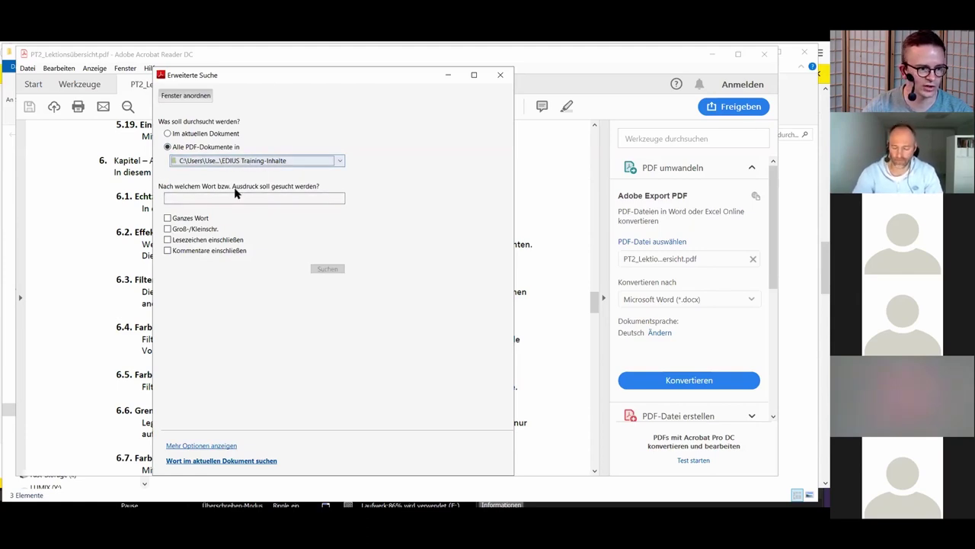
Search the folder's PDFs for "Filter" and allow read access to the drives.
{"action": "left_click", "coordinate": [213, 200]}
{"action": "type", "text": "Filter"}
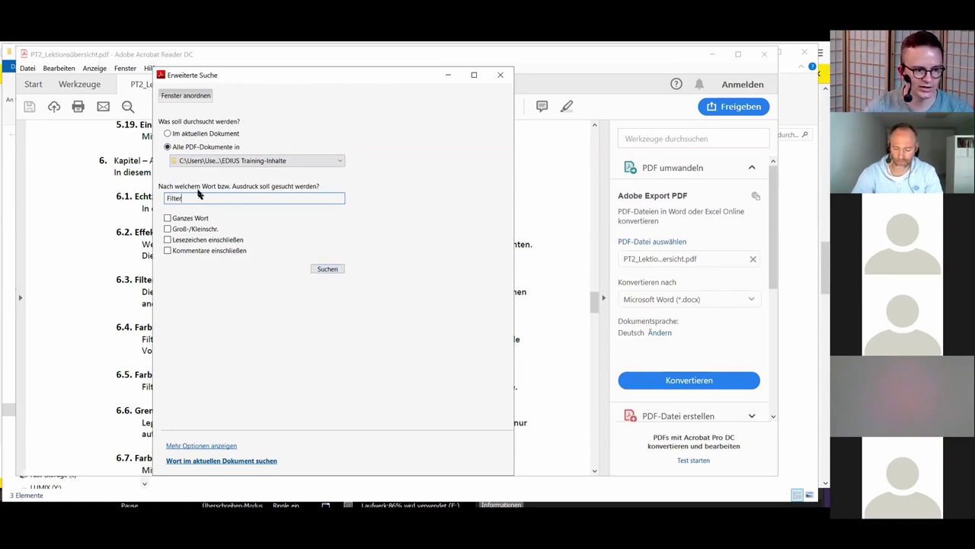
{"action": "left_click", "coordinate": [327, 269]}
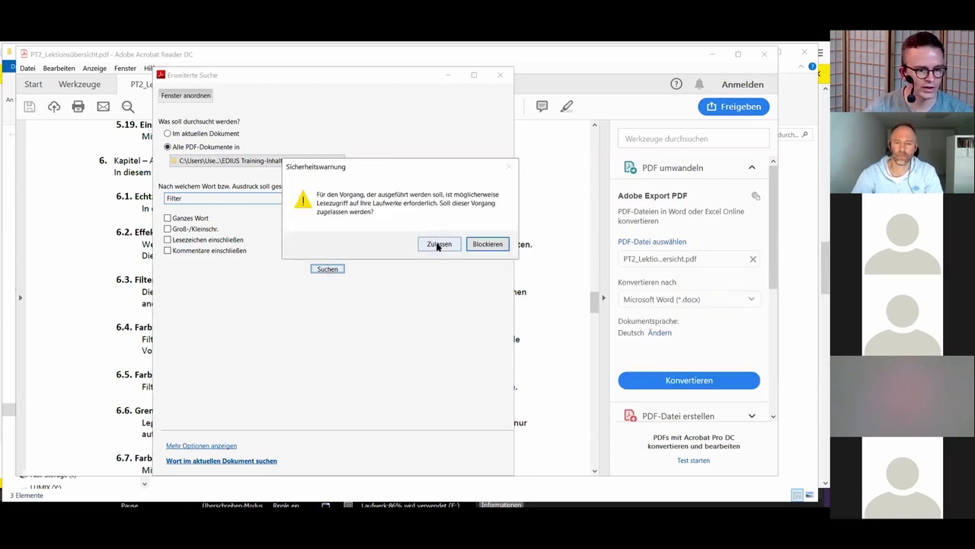
{"action": "left_click", "coordinate": [439, 243]}
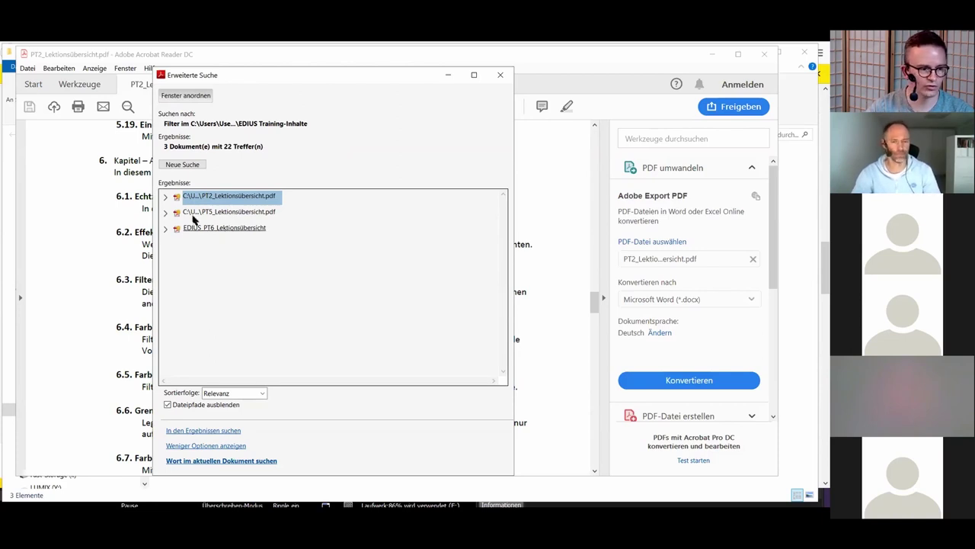
Examine the "Filter" hits listed under the PT2, PT5 and PT6 lesson overviews.
{"action": "left_click", "coordinate": [166, 197]}
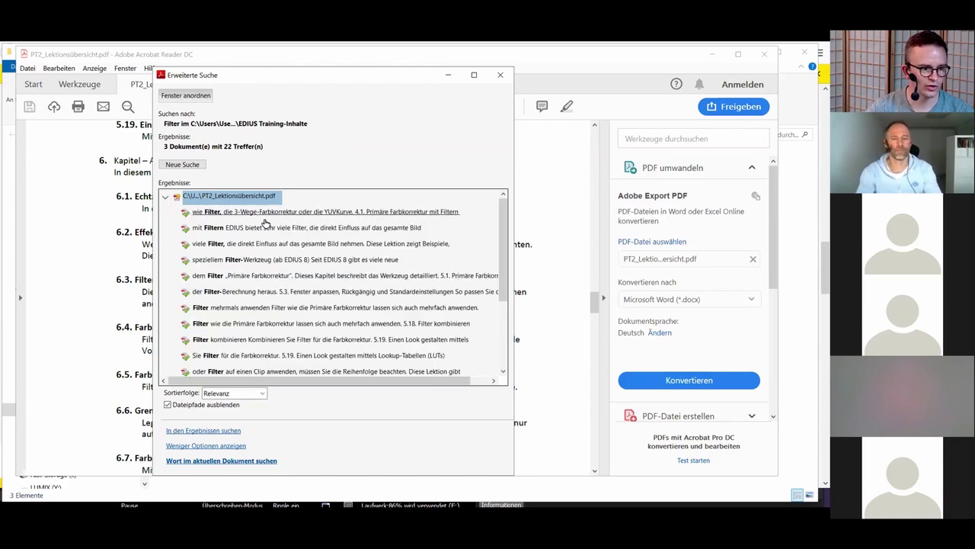
{"action": "mouse_move", "coordinate": [500, 213]}
{"action": "left_mouse_down"}
{"action": "mouse_move", "coordinate": [502, 325]}
{"action": "mouse_move", "coordinate": [502, 213]}
{"action": "left_mouse_up"}
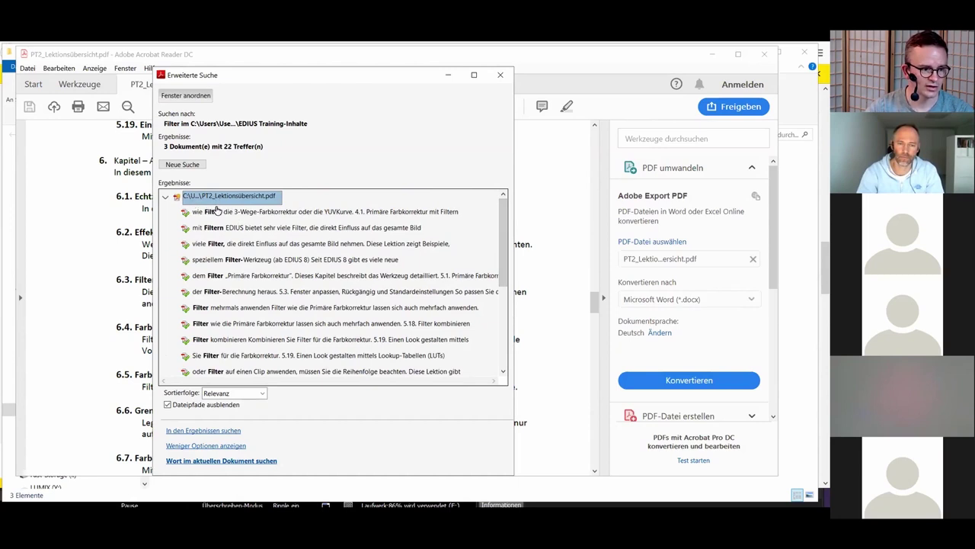
{"action": "left_click_drag", "start_coordinate": [501, 211], "coordinate": [502, 268]}
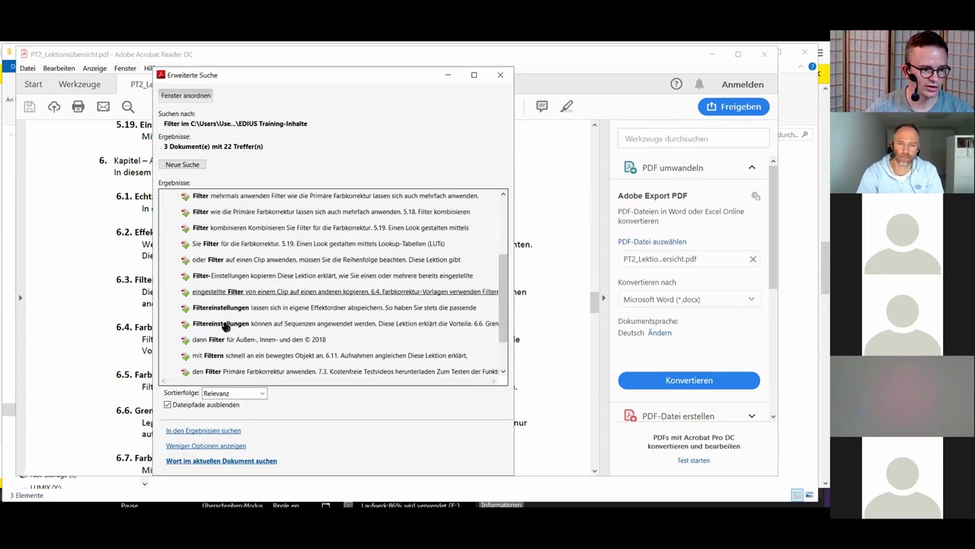
{"action": "left_click_drag", "start_coordinate": [497, 274], "coordinate": [498, 214]}
{"action": "left_click", "coordinate": [166, 198]}
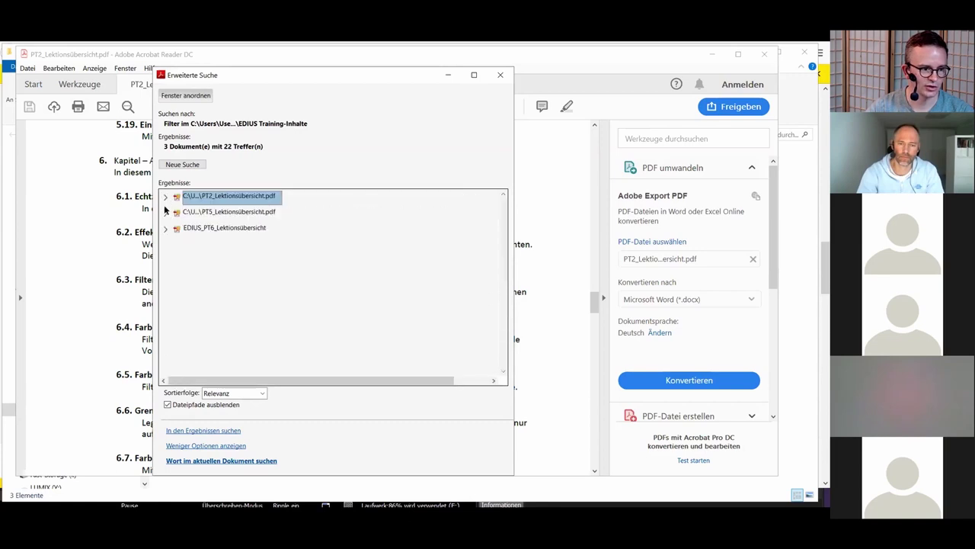
{"action": "left_click", "coordinate": [166, 213]}
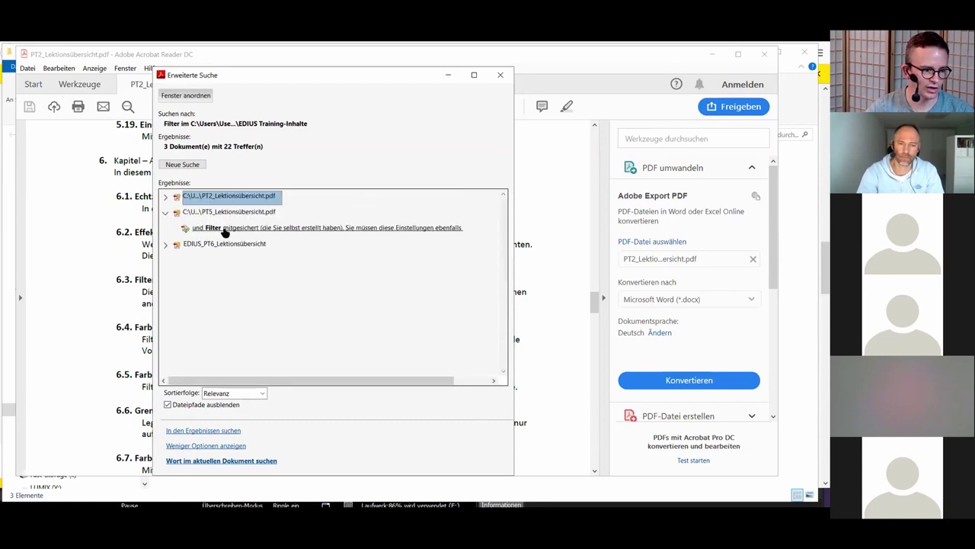
{"action": "left_click", "coordinate": [165, 245]}
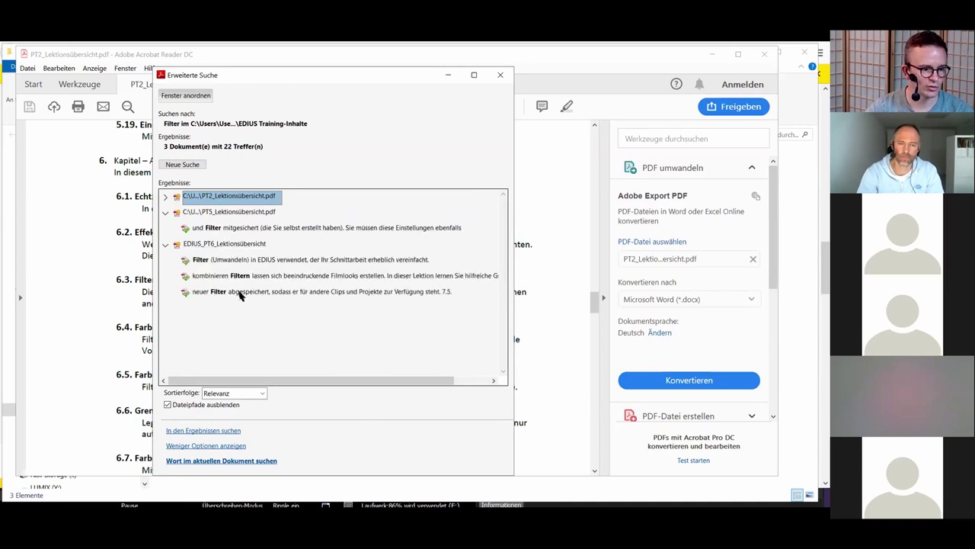
Open the "Filter (Umwandeln)" hit in the PT6 overview, move the search window aside to view it, and close the search.
{"action": "left_click", "coordinate": [213, 261]}
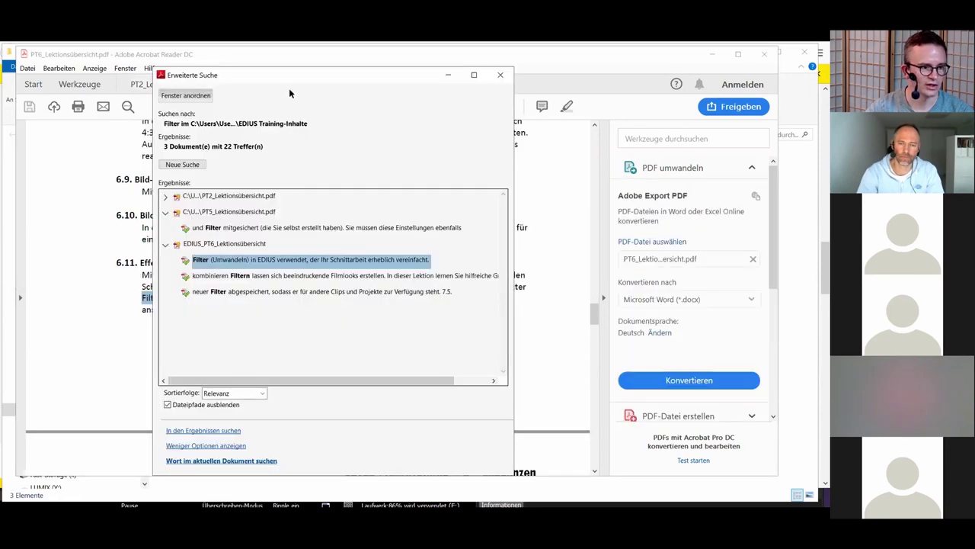
{"action": "left_click_drag", "start_coordinate": [290, 80], "coordinate": [554, 78]}
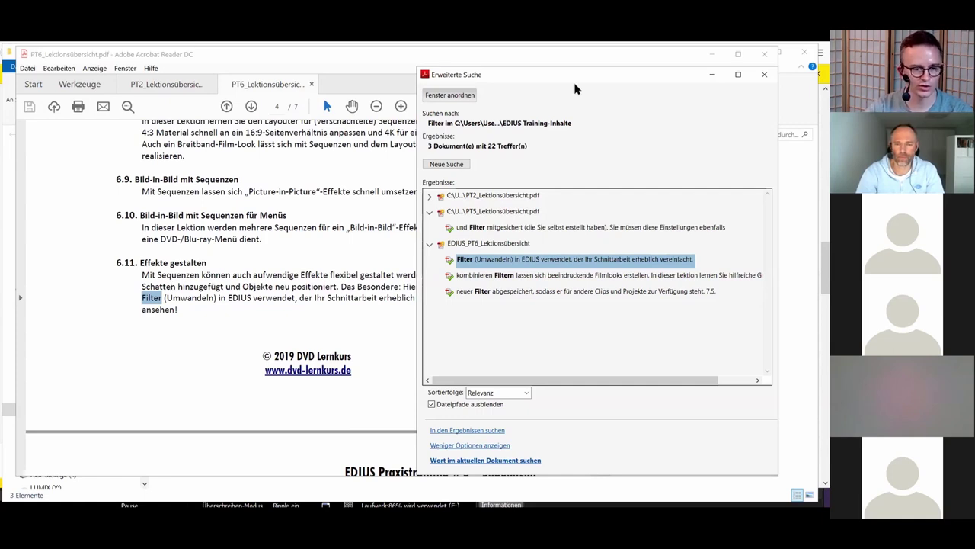
{"action": "left_click_drag", "start_coordinate": [551, 75], "coordinate": [455, 70]}
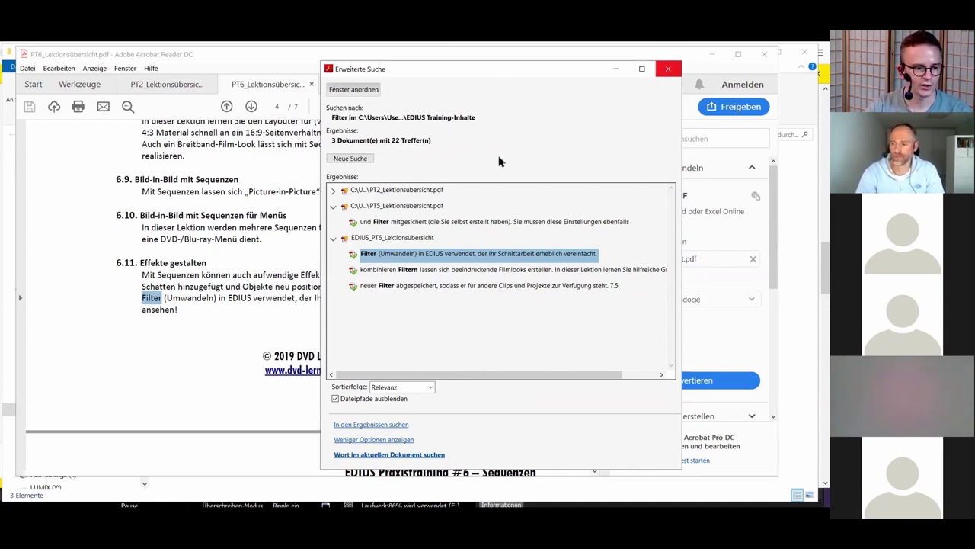
{"action": "left_click", "coordinate": [668, 74]}
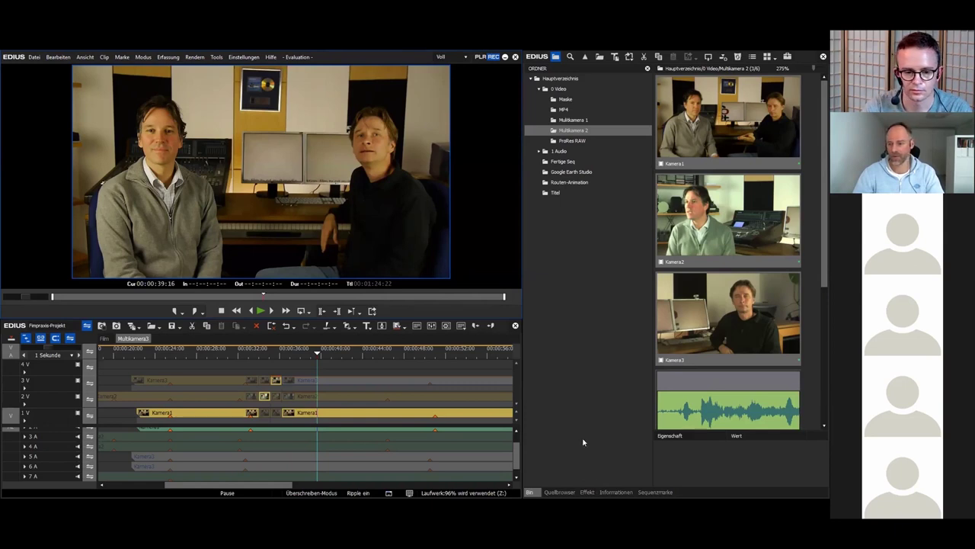
Open the Film sequence and place the coconut grape tart clip from the 0 Video bin folder on track 1 VA.
{"action": "left_click", "coordinate": [583, 492]}
{"action": "left_click", "coordinate": [531, 492]}
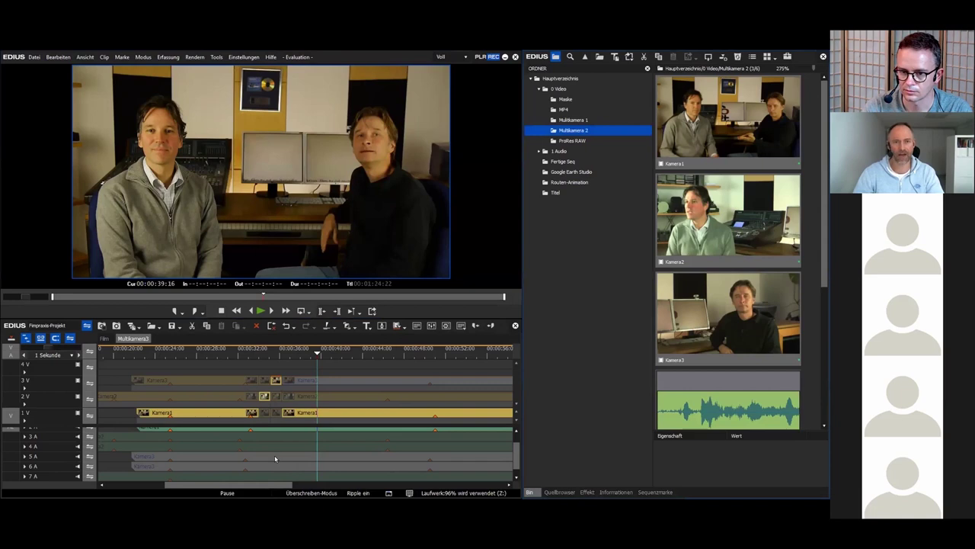
{"action": "left_click", "coordinate": [103, 339]}
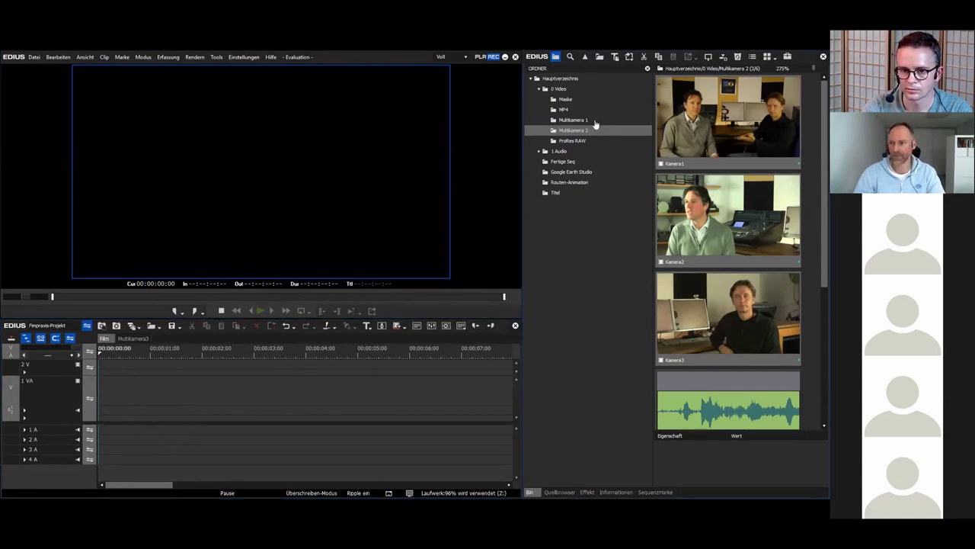
{"action": "left_click", "coordinate": [573, 79]}
{"action": "left_click", "coordinate": [563, 90]}
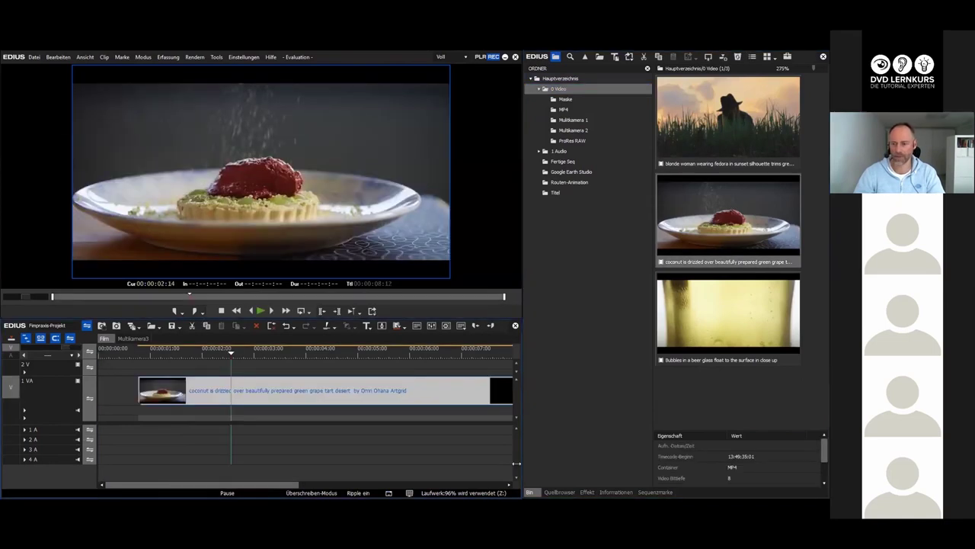
Apply the Gaußsche Unschärfe video filter to the tart clip in the Film sequence.
{"action": "left_click", "coordinate": [591, 493]}
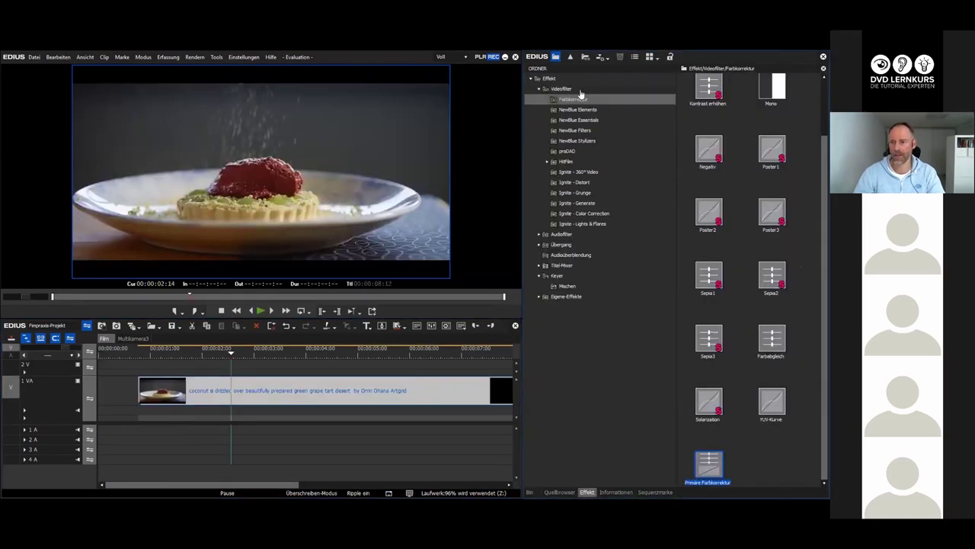
{"action": "left_click", "coordinate": [580, 90]}
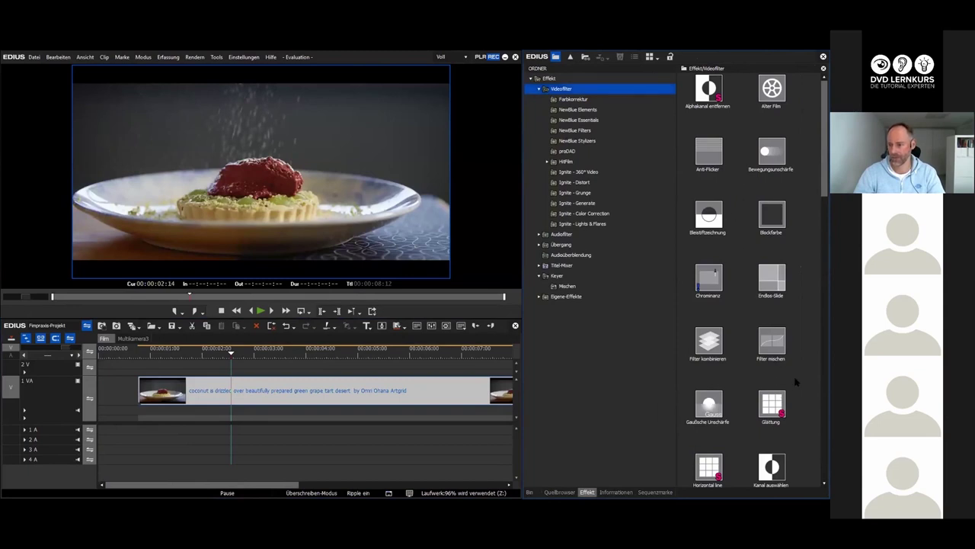
{"action": "left_click", "coordinate": [707, 410]}
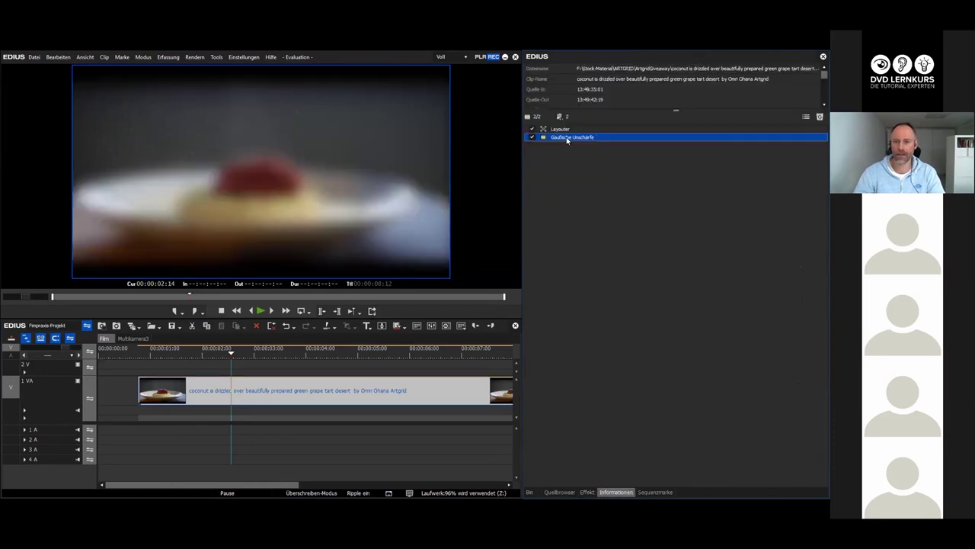
Set the tart clip's Gaußsche Unschärfe filter to 4.4 % horizontally and vertically, and keep the changes.
{"action": "double_click", "coordinate": [567, 140]}
{"action": "left_click_drag", "start_coordinate": [456, 181], "coordinate": [450, 181]}
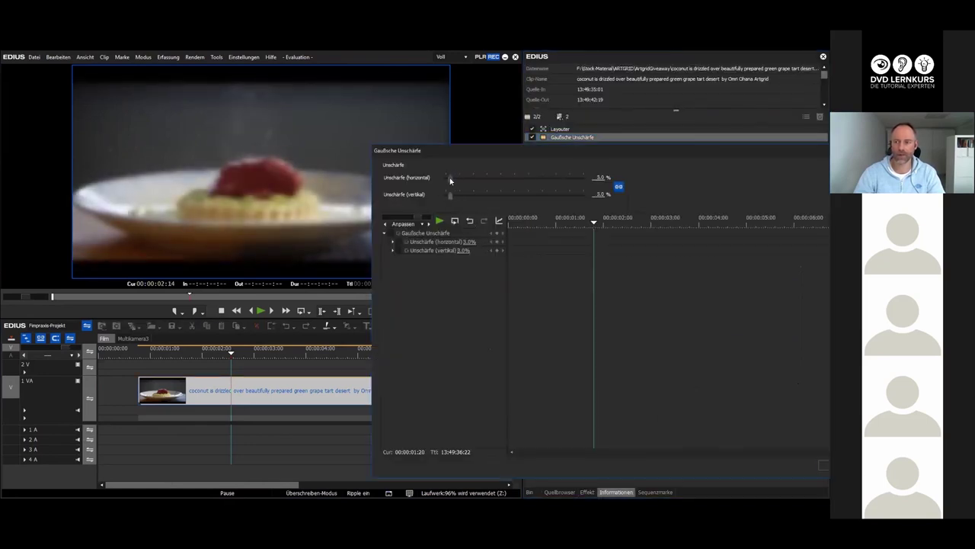
{"action": "left_click", "coordinate": [470, 242]}
{"action": "key", "text": "Right"}
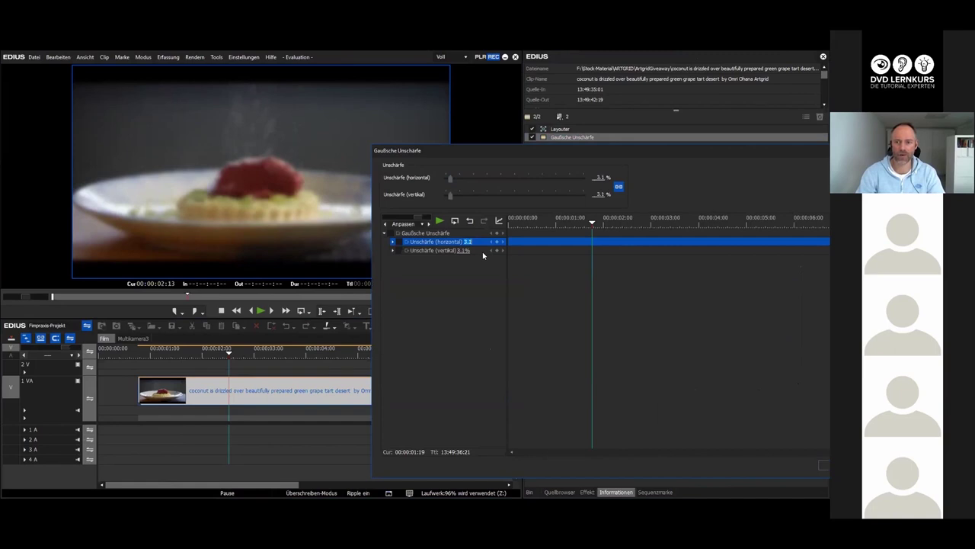
{"action": "key", "text": "Right"}
{"action": "key", "text": "Right"}
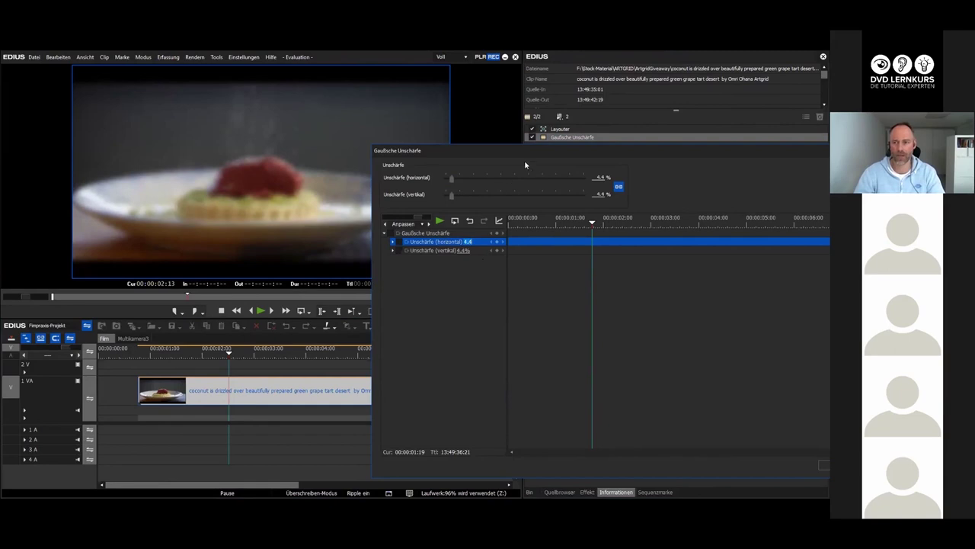
{"action": "left_click_drag", "start_coordinate": [524, 152], "coordinate": [400, 135]}
{"action": "left_click", "coordinate": [746, 449]}
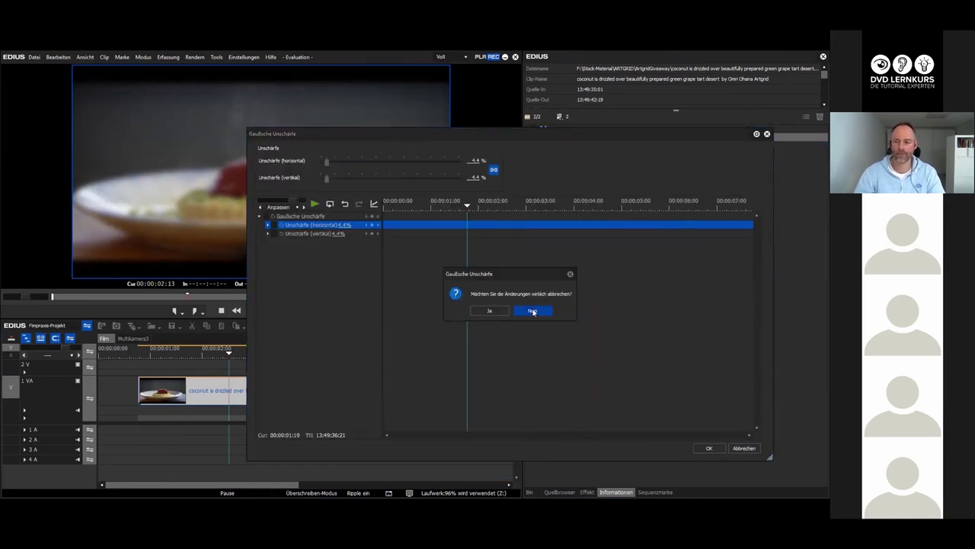
{"action": "left_click", "coordinate": [534, 311]}
{"action": "left_click", "coordinate": [708, 448]}
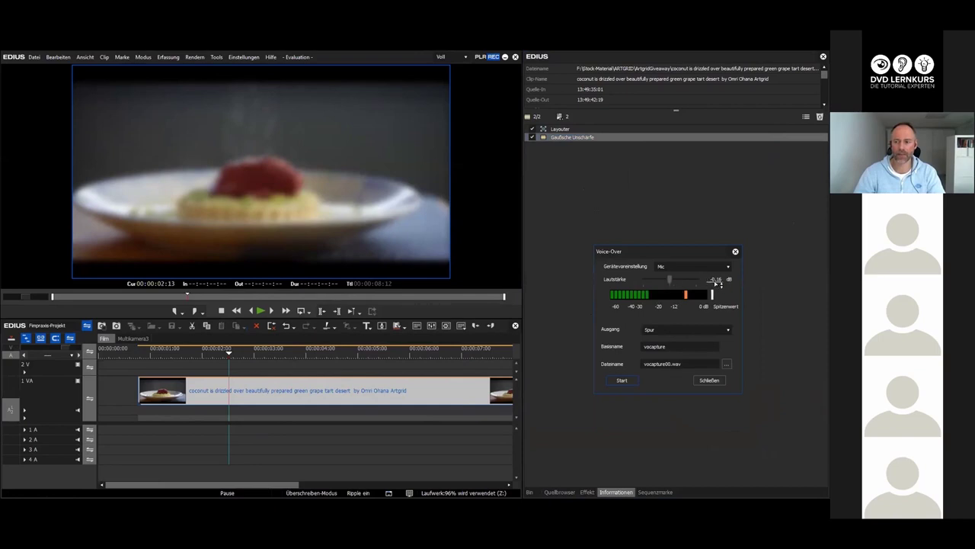
Close the Voice-Over window and view the Farbbalken types offered for a new clip on track 2 V, without keeping the clip.
{"action": "left_click", "coordinate": [705, 381]}
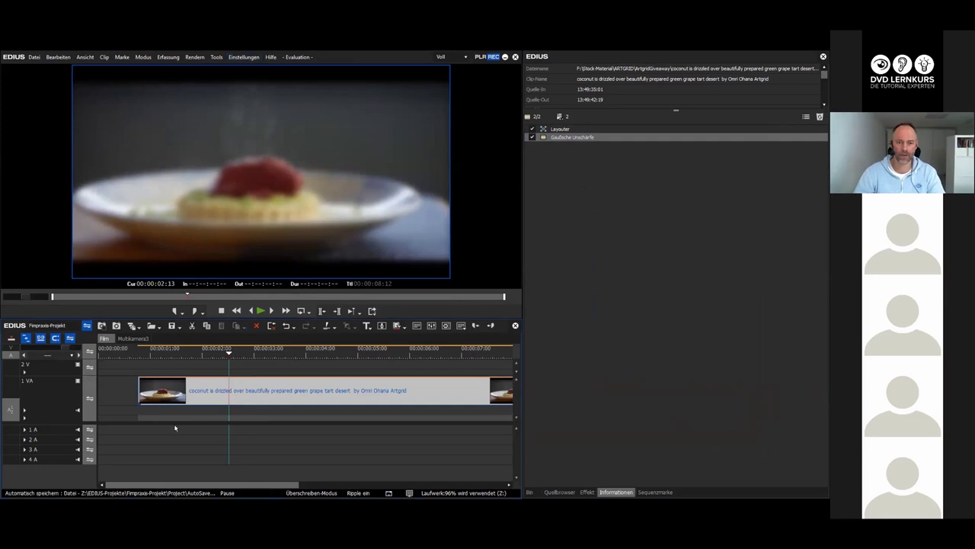
{"action": "right_click", "coordinate": [209, 364]}
{"action": "mouse_move", "coordinate": [245, 368]}
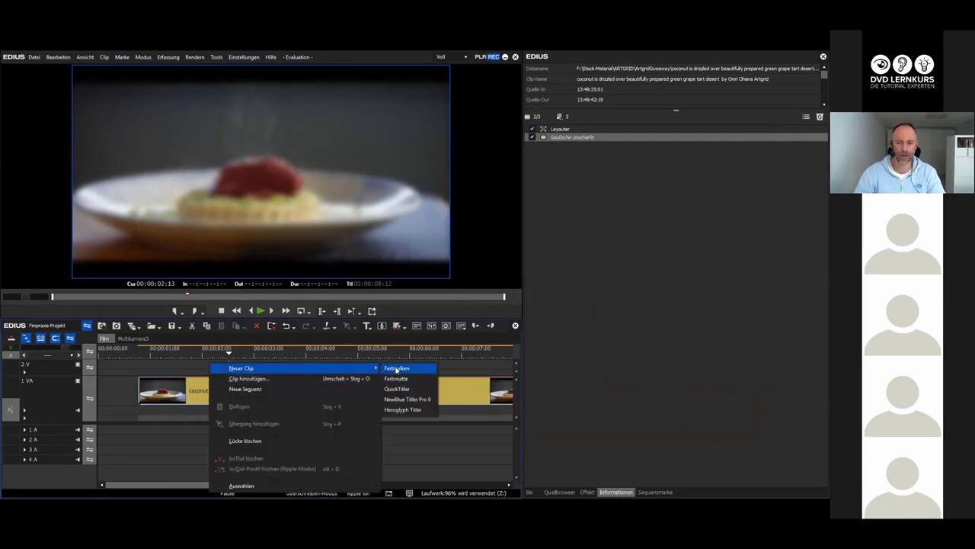
{"action": "left_click", "coordinate": [397, 368]}
{"action": "left_click", "coordinate": [302, 301]}
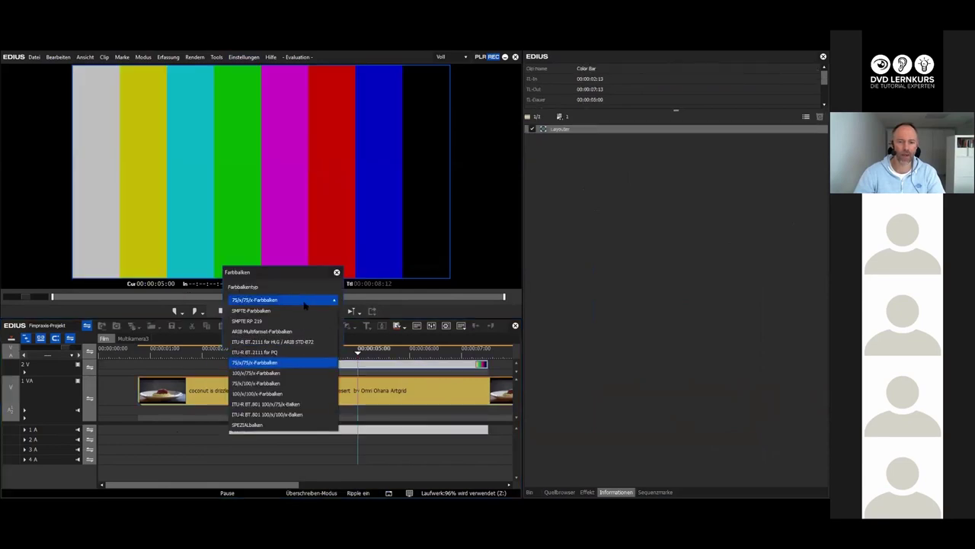
{"action": "left_click", "coordinate": [329, 274]}
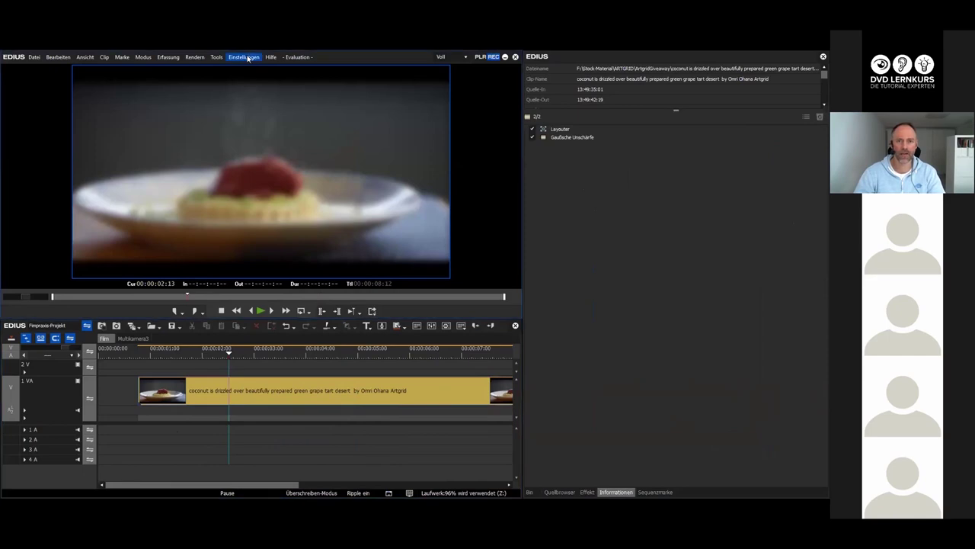
View the Projektvoreinstellung page and its preset assistant in the system settings, and leave them without changes.
{"action": "left_click", "coordinate": [245, 58]}
{"action": "left_click", "coordinate": [252, 68]}
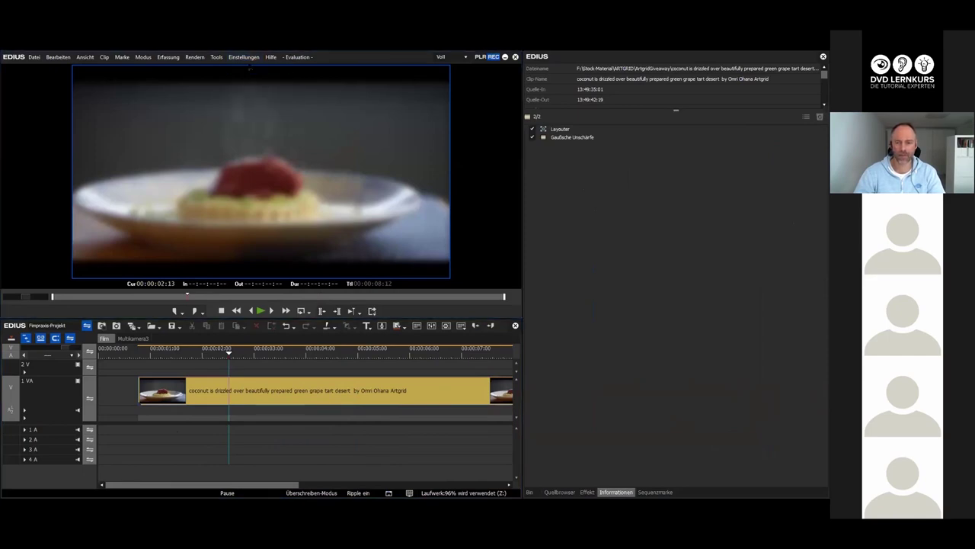
{"action": "scroll", "coordinate": [230, 232], "scroll_direction": "down", "scroll_amount": 5}
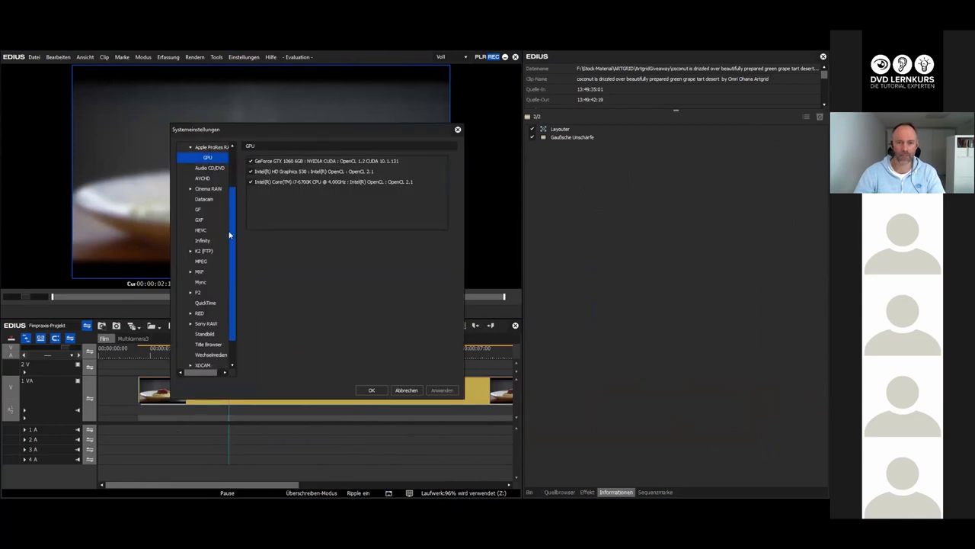
{"action": "scroll", "coordinate": [230, 238], "scroll_direction": "up", "scroll_amount": 6}
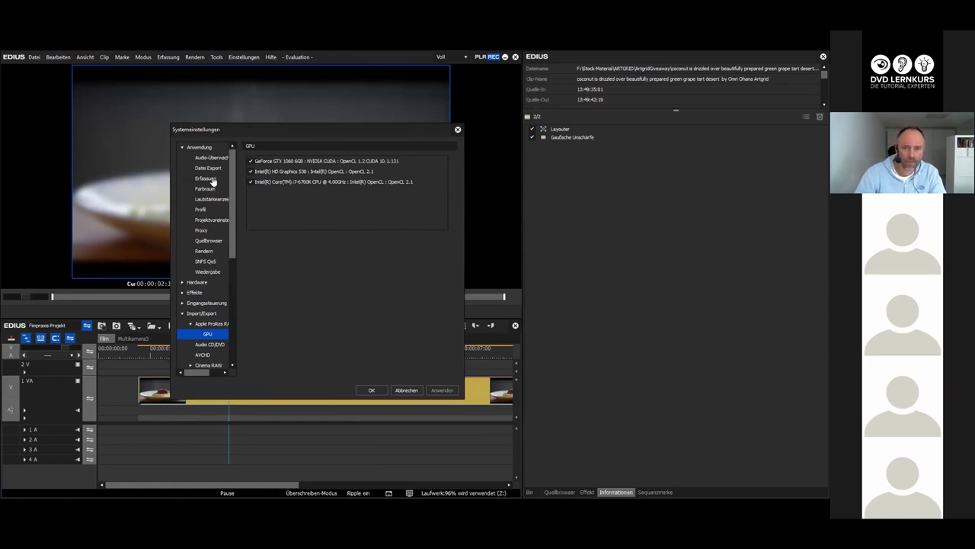
{"action": "left_click", "coordinate": [211, 219]}
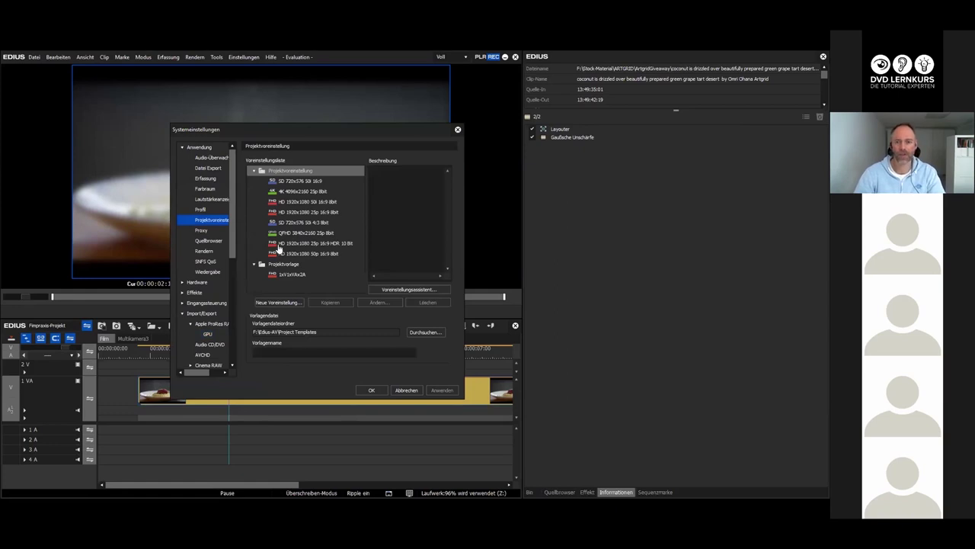
{"action": "left_click", "coordinate": [400, 290]}
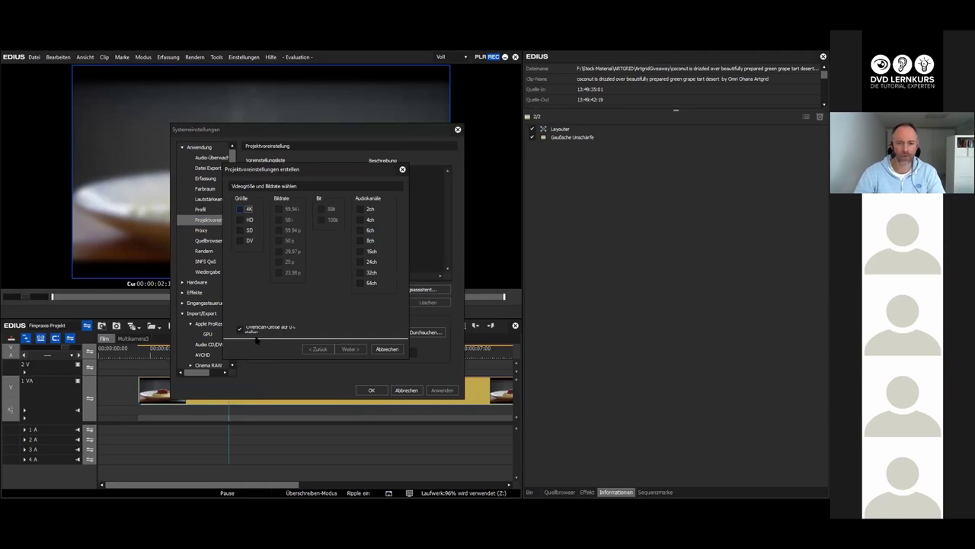
{"action": "left_click", "coordinate": [388, 350]}
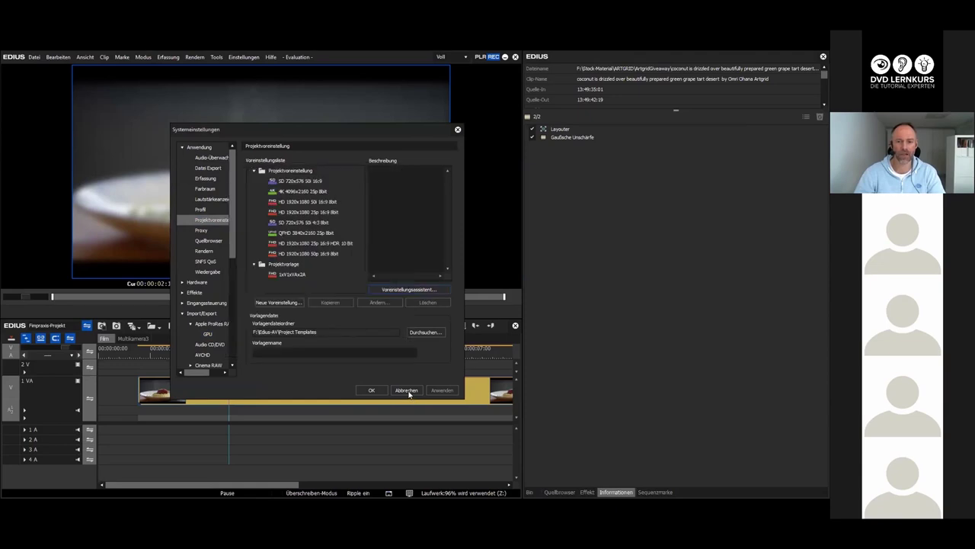
{"action": "key", "text": "Escape"}
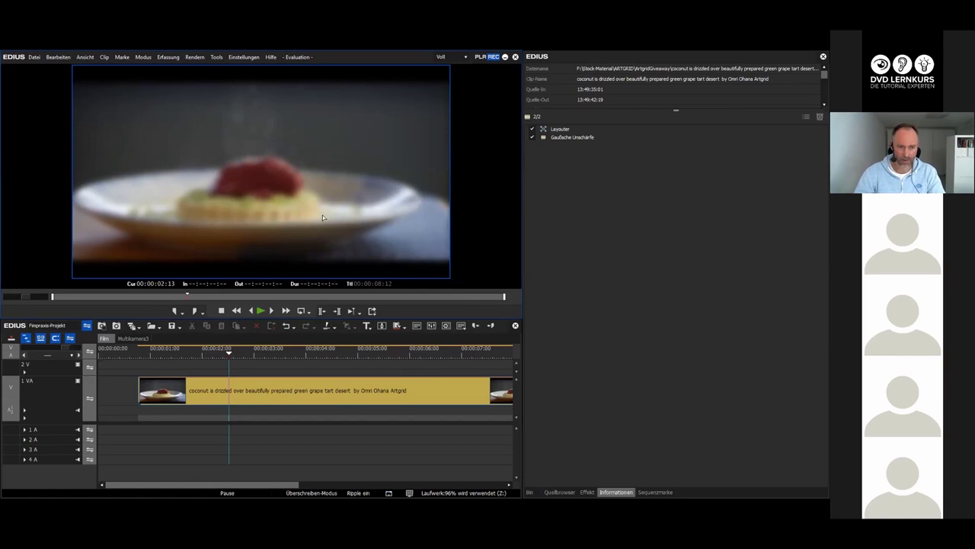
View the project name, folder and preset options for a new project without saving the current one, and cancel the creation.
{"action": "left_click", "coordinate": [210, 396]}
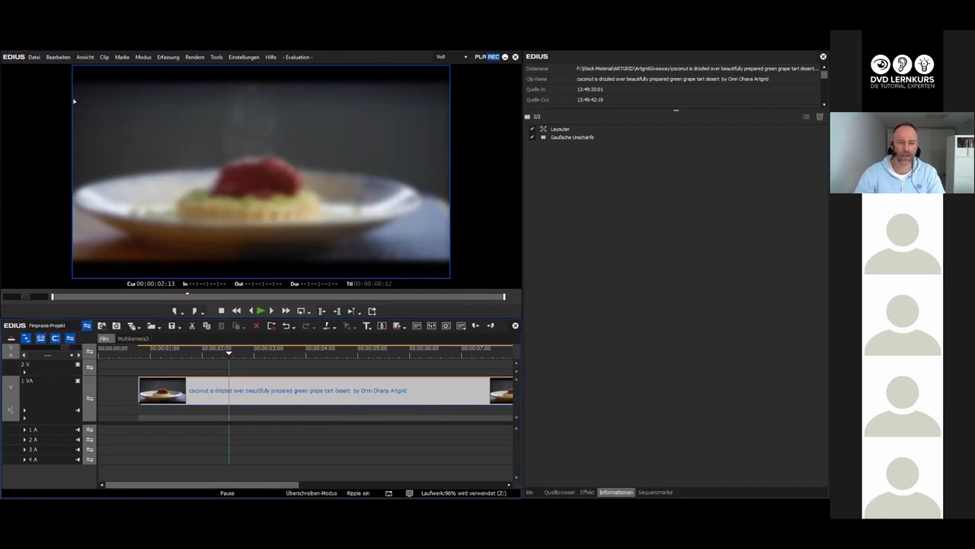
{"action": "left_click", "coordinate": [34, 58]}
{"action": "mouse_move", "coordinate": [41, 68]}
{"action": "left_click", "coordinate": [196, 70]}
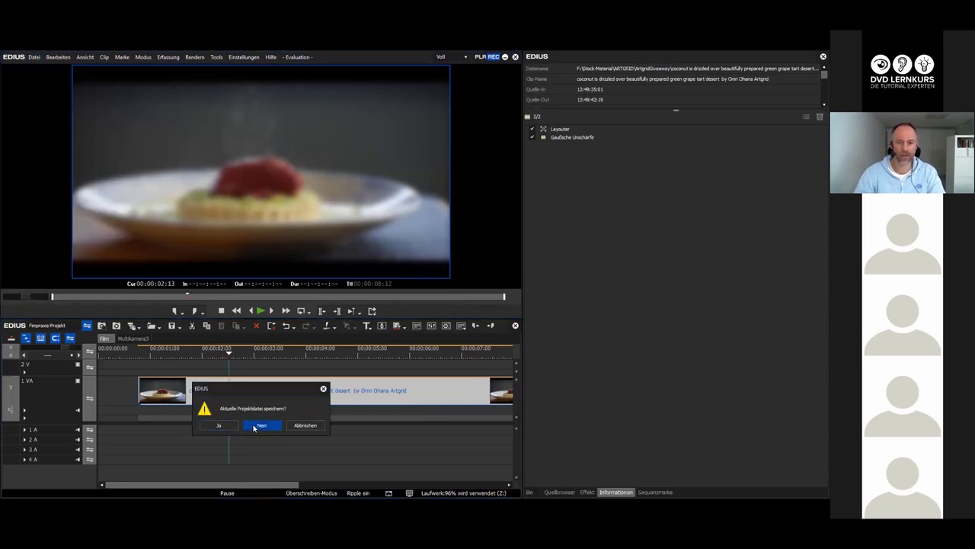
{"action": "left_click", "coordinate": [255, 427]}
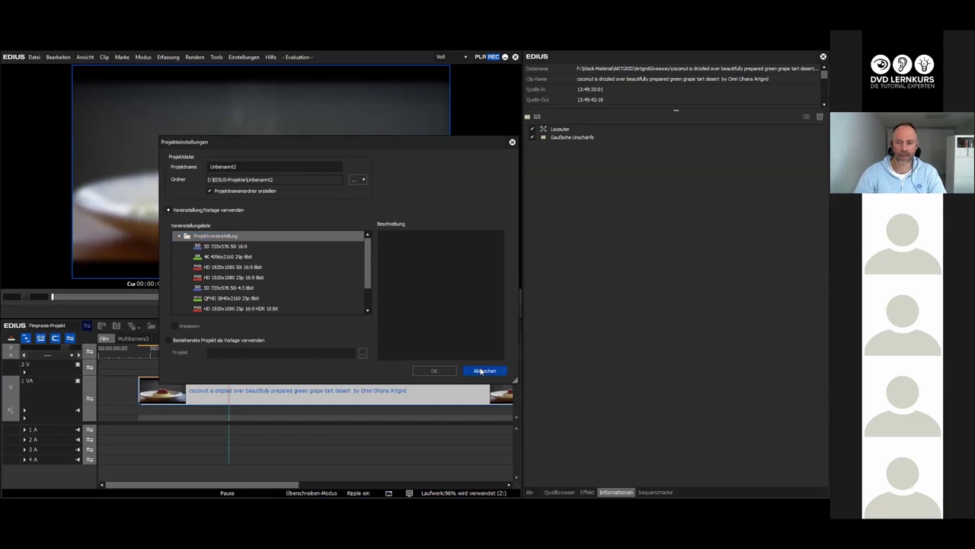
{"action": "left_click", "coordinate": [480, 371]}
In the user settings for projects, switch Projektspeicherort to Vorher verwendeter Ordner, set it back to Standardordner, and confirm.
{"action": "left_click", "coordinate": [255, 59]}
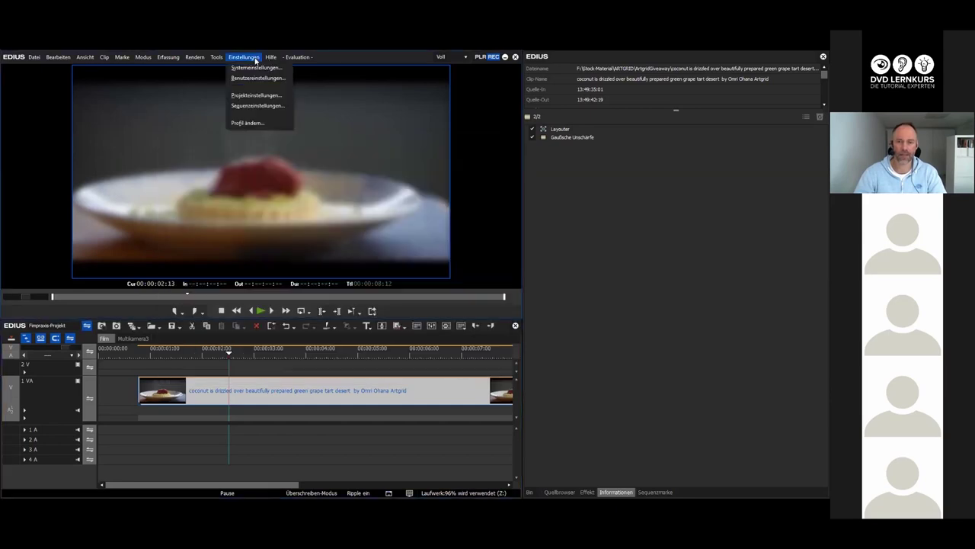
{"action": "left_click", "coordinate": [256, 79]}
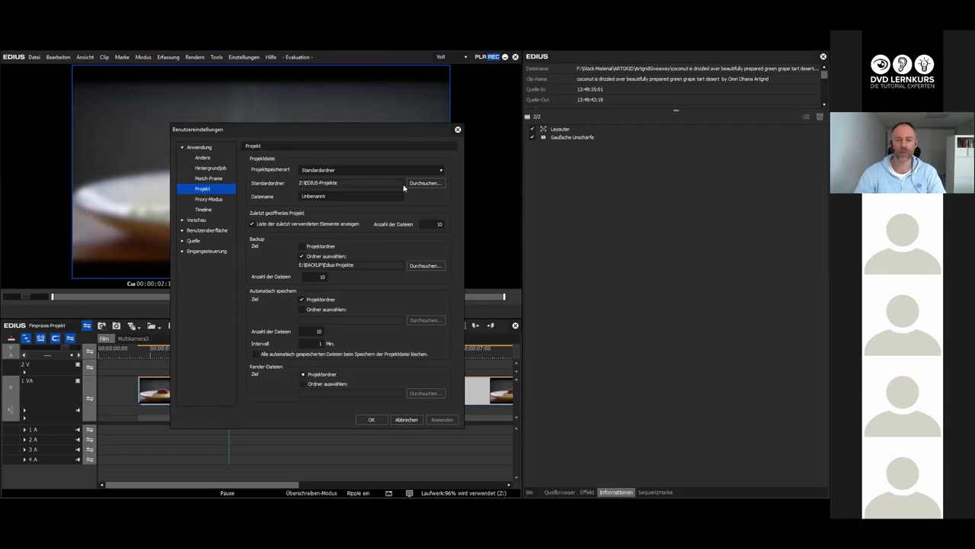
{"action": "left_click", "coordinate": [342, 169]}
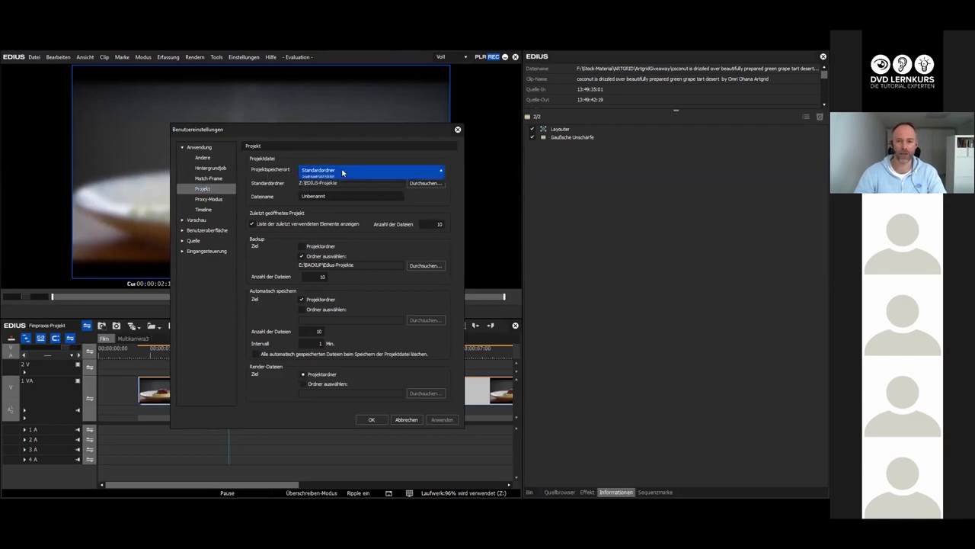
{"action": "left_click", "coordinate": [341, 181]}
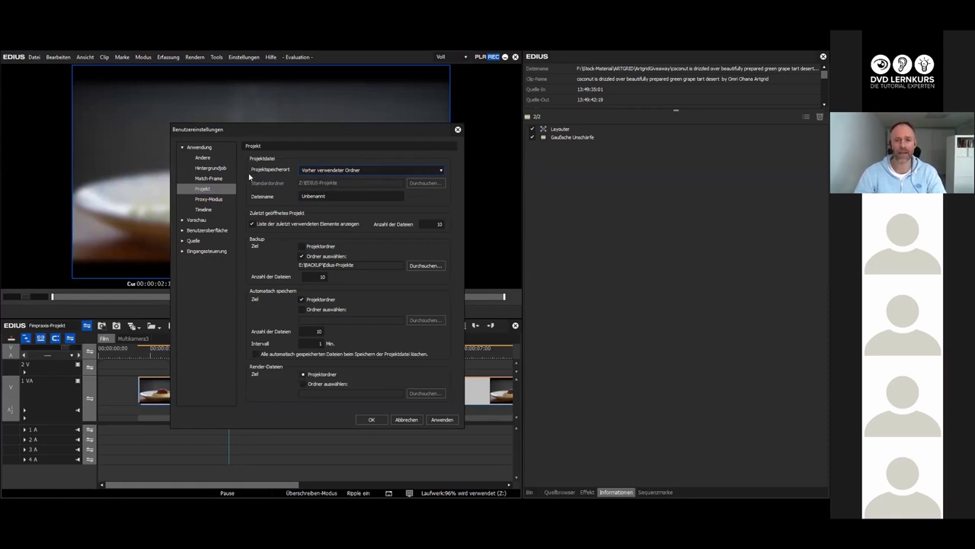
{"action": "left_click", "coordinate": [321, 174]}
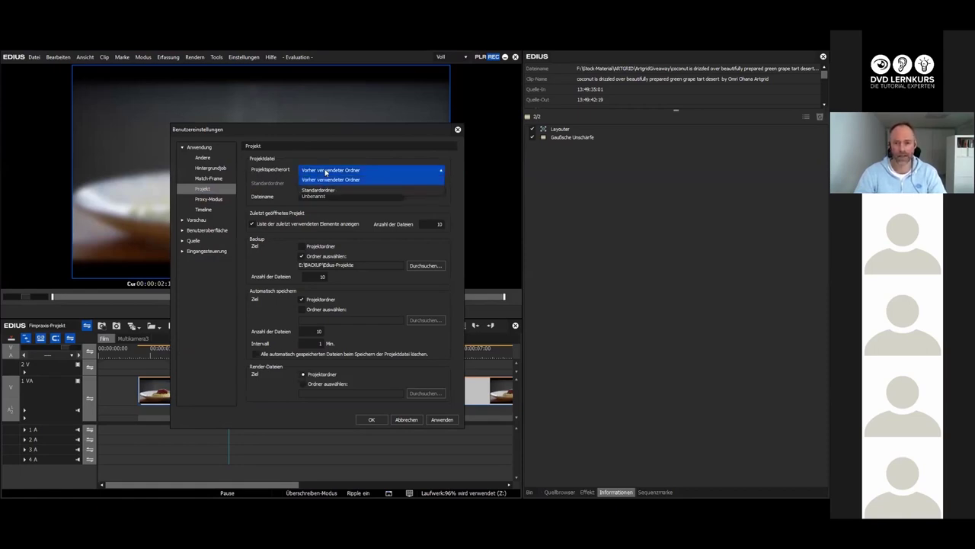
{"action": "left_click", "coordinate": [321, 189]}
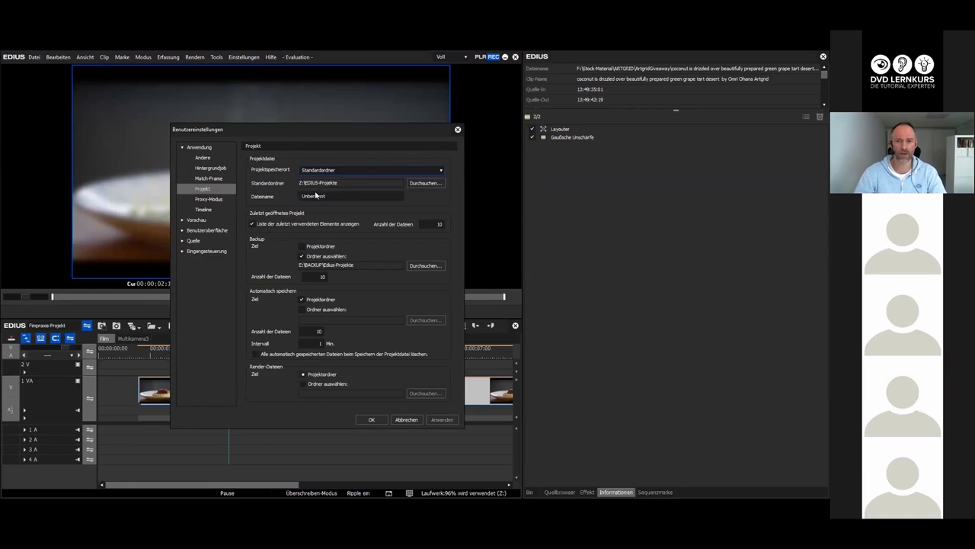
{"action": "left_click", "coordinate": [373, 419]}
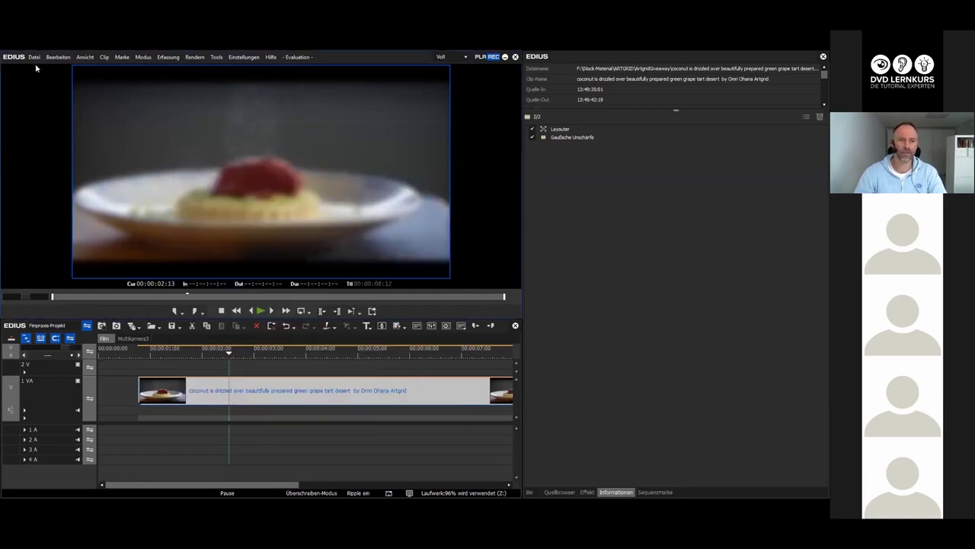
View the recent folders and the folder browser for a new project's location, without saving the current project, and cancel the creation.
{"action": "left_click", "coordinate": [34, 58]}
{"action": "mouse_move", "coordinate": [145, 67]}
{"action": "left_click", "coordinate": [176, 70]}
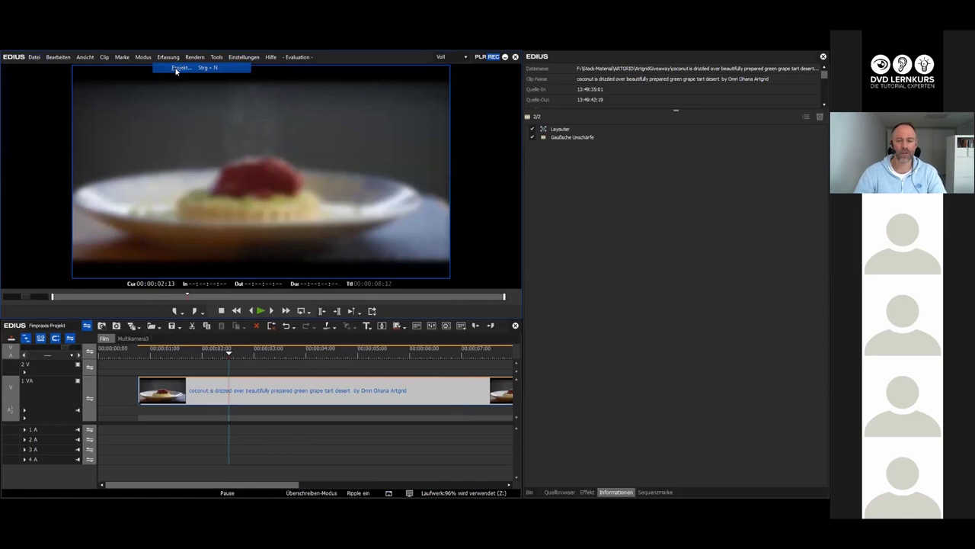
{"action": "left_click", "coordinate": [260, 426]}
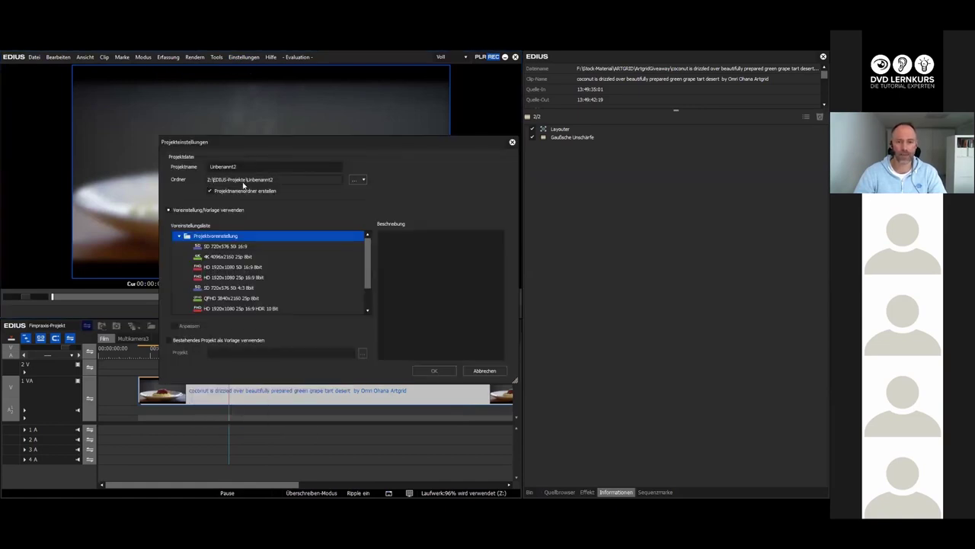
{"action": "left_click", "coordinate": [363, 179]}
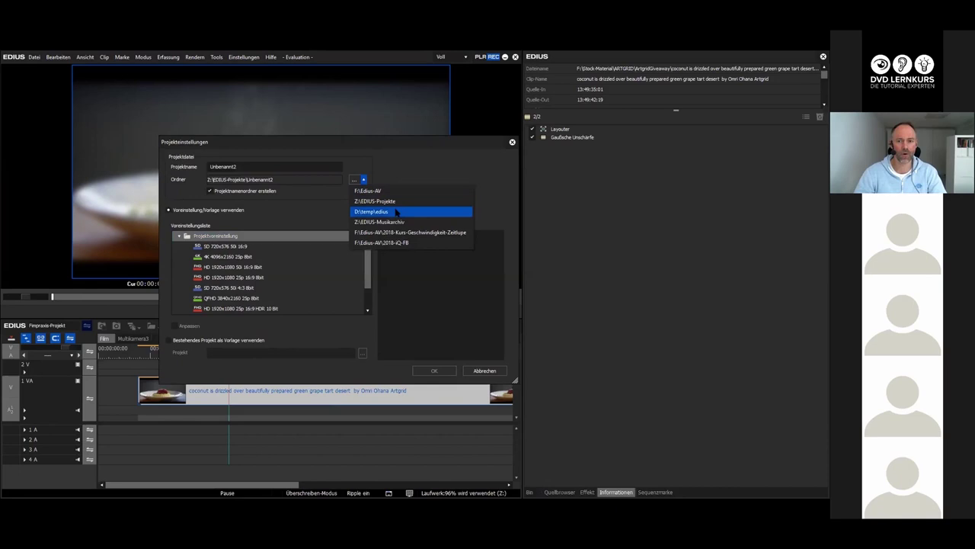
{"action": "left_click", "coordinate": [407, 181]}
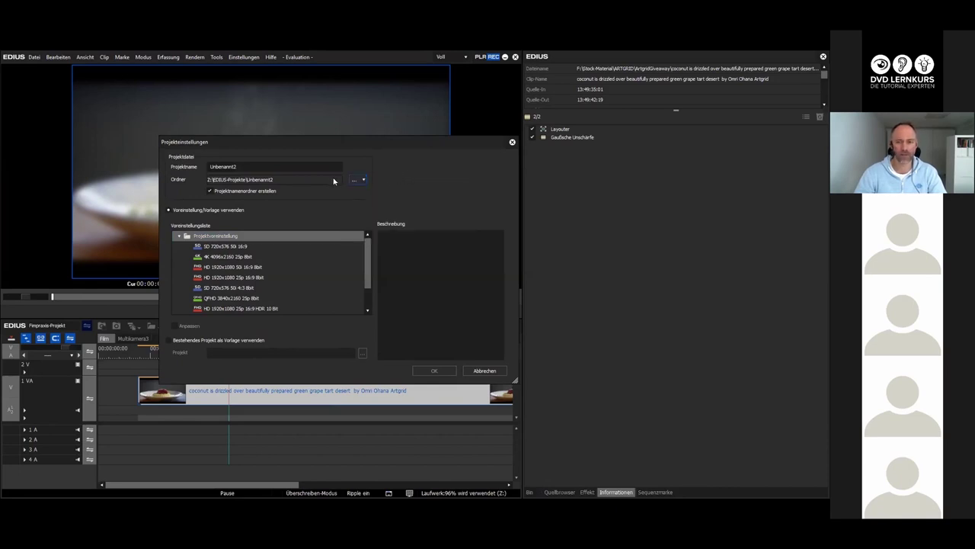
{"action": "left_click", "coordinate": [355, 180]}
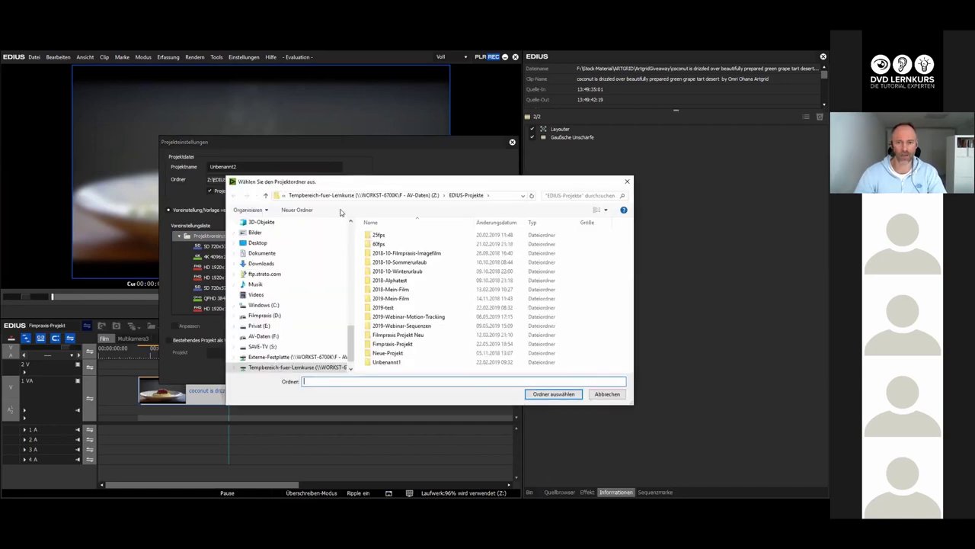
{"action": "left_click", "coordinate": [607, 394]}
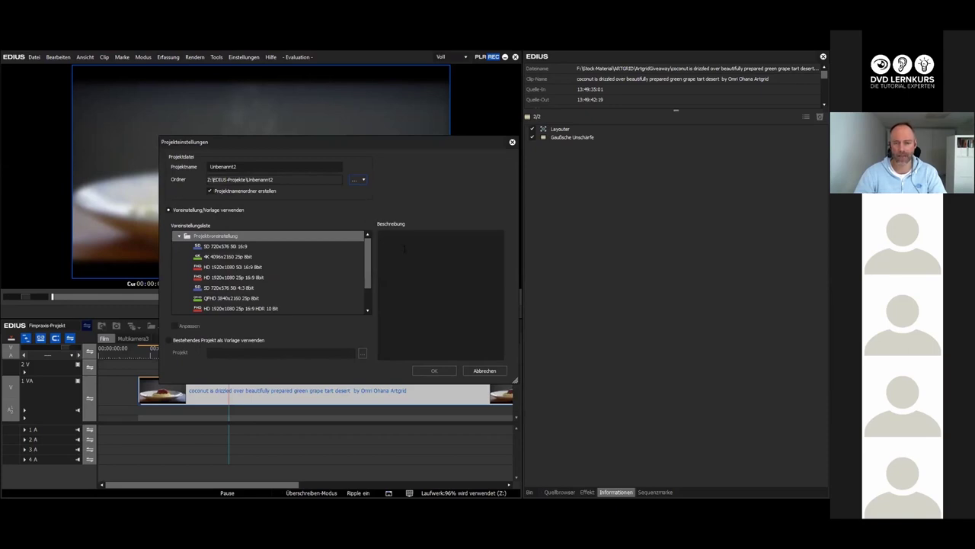
{"action": "left_click_drag", "start_coordinate": [413, 142], "coordinate": [477, 124]}
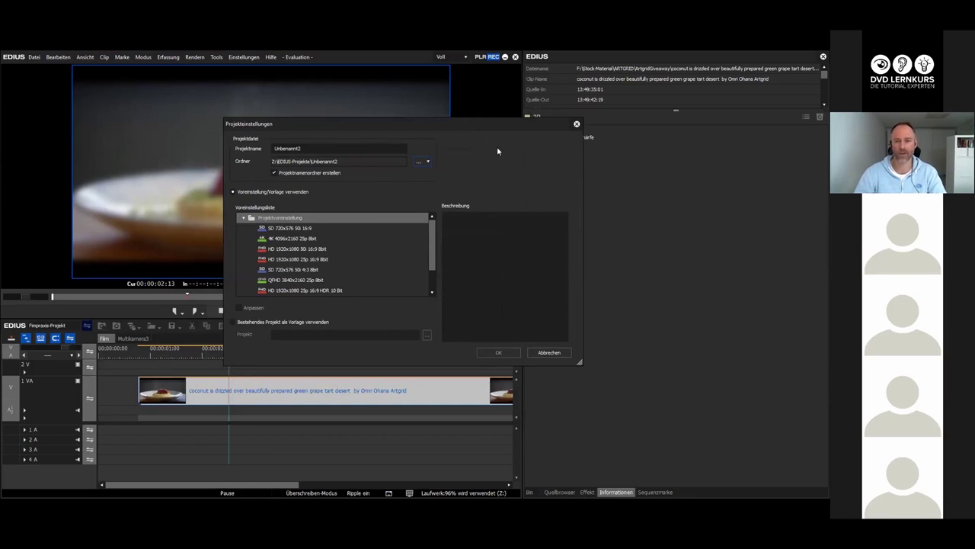
{"action": "left_click", "coordinate": [559, 353]}
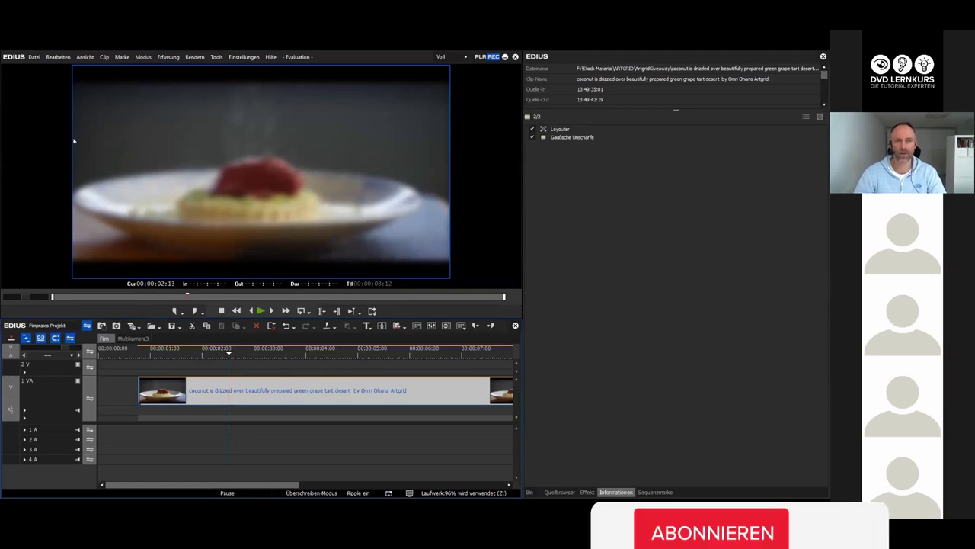
Open the file commands for the current project.
{"action": "left_click", "coordinate": [34, 58]}
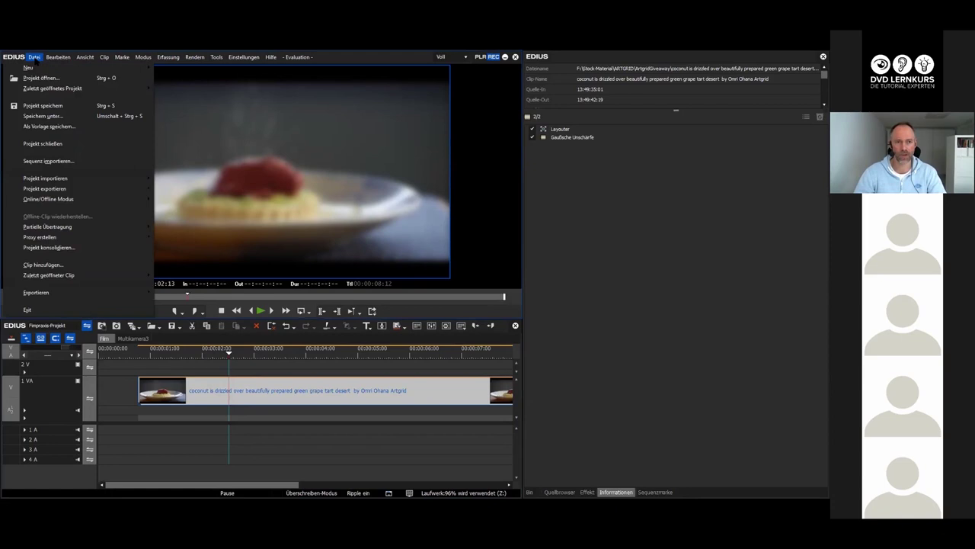